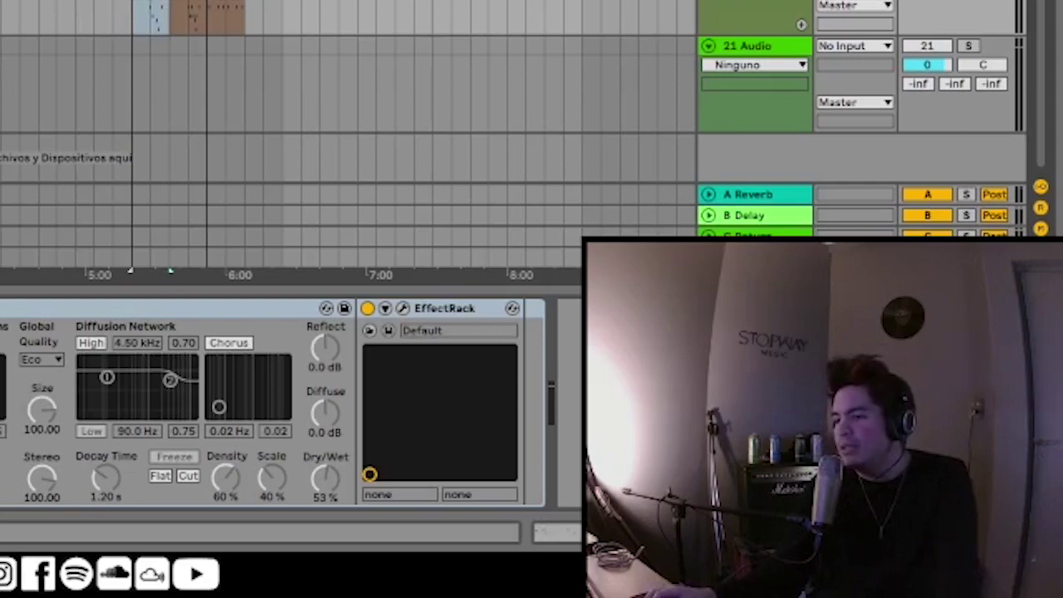
# Step: Rename the third clip on the 21 Audio track to 03 and trim its end to bar 185
pyautogui.scroll(5, 349, 91)
pyautogui.scroll(4, 349, 91)
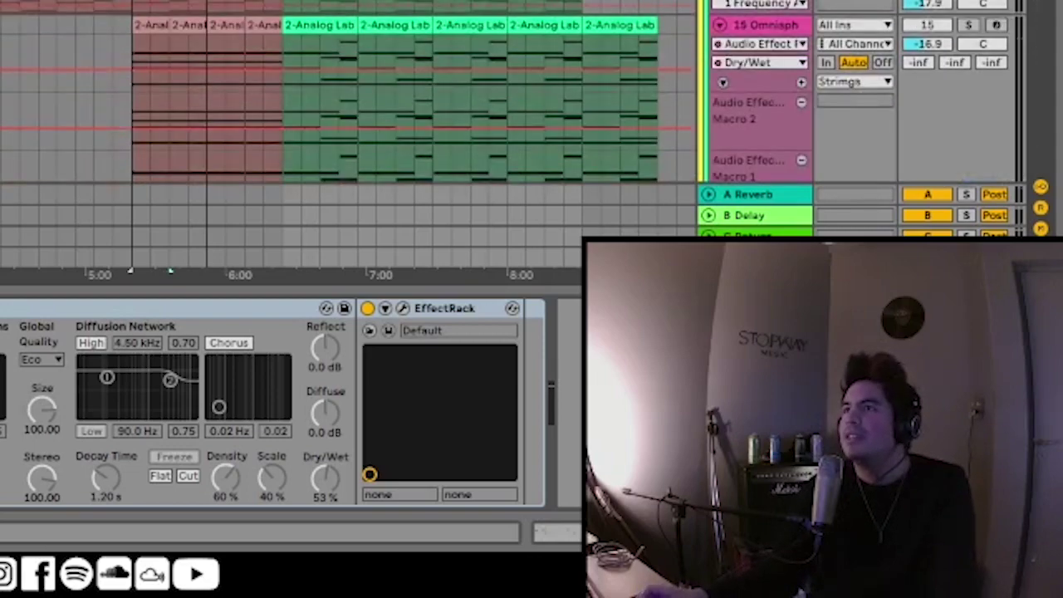
pyautogui.scroll(-8, 349, 91)
pyautogui.scroll(-2, 223, 5)
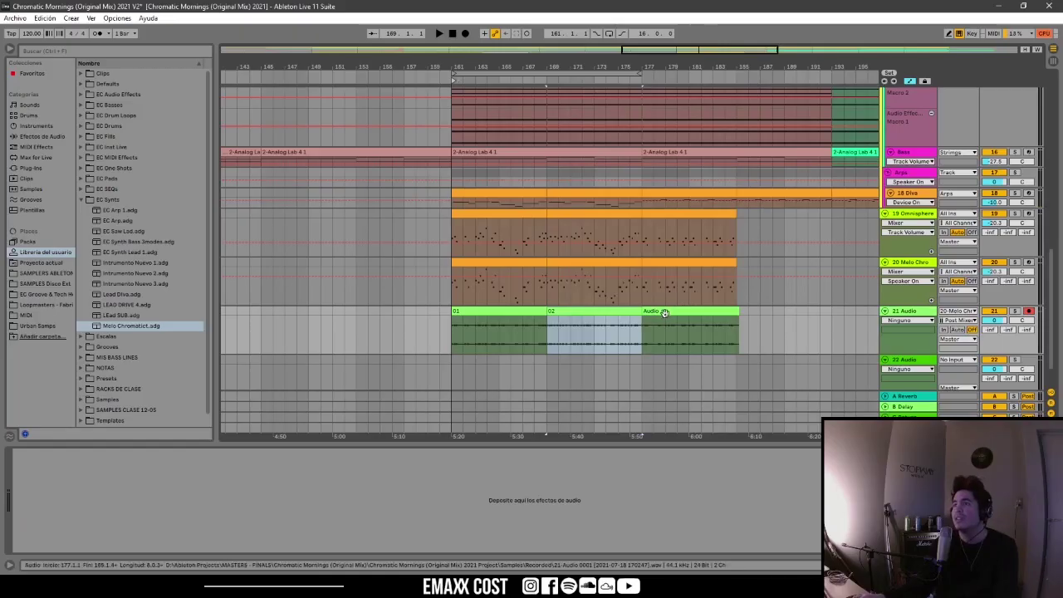
pyautogui.rightClick(664, 312)
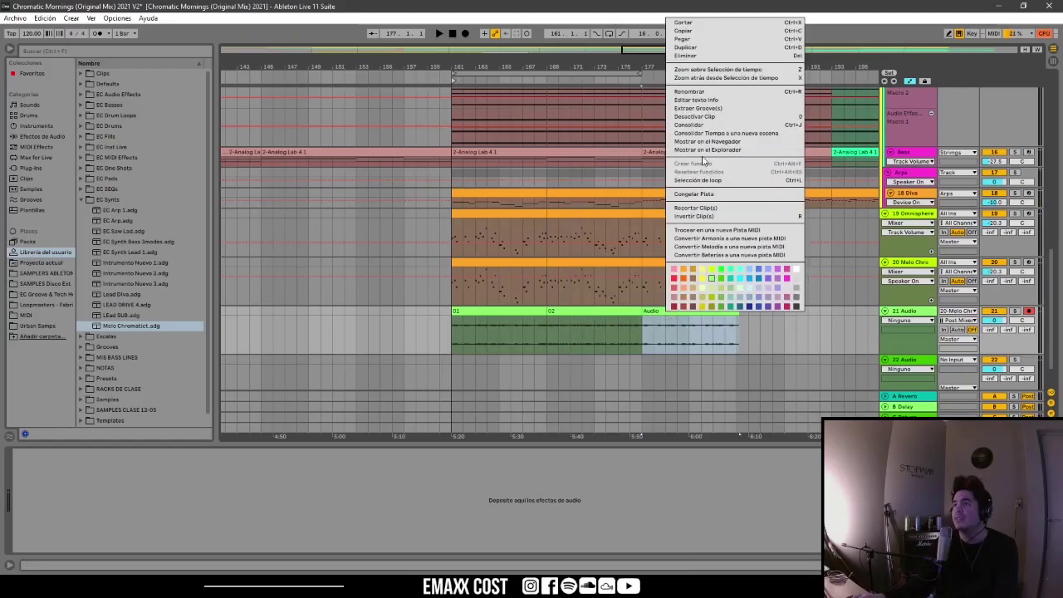
pyautogui.click(687, 94)
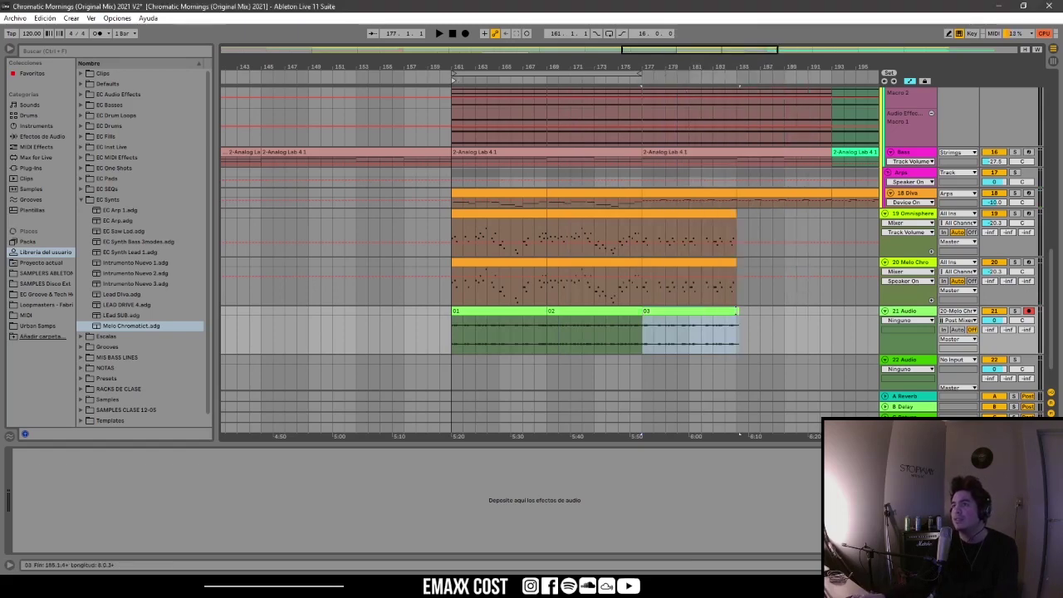
pyautogui.moveTo(737, 312); pyautogui.dragTo(734, 311)
# Step: Solo the Track group and play the arrangement from the bass clip's start at bar 161
pyautogui.scroll(9, 505, 311)
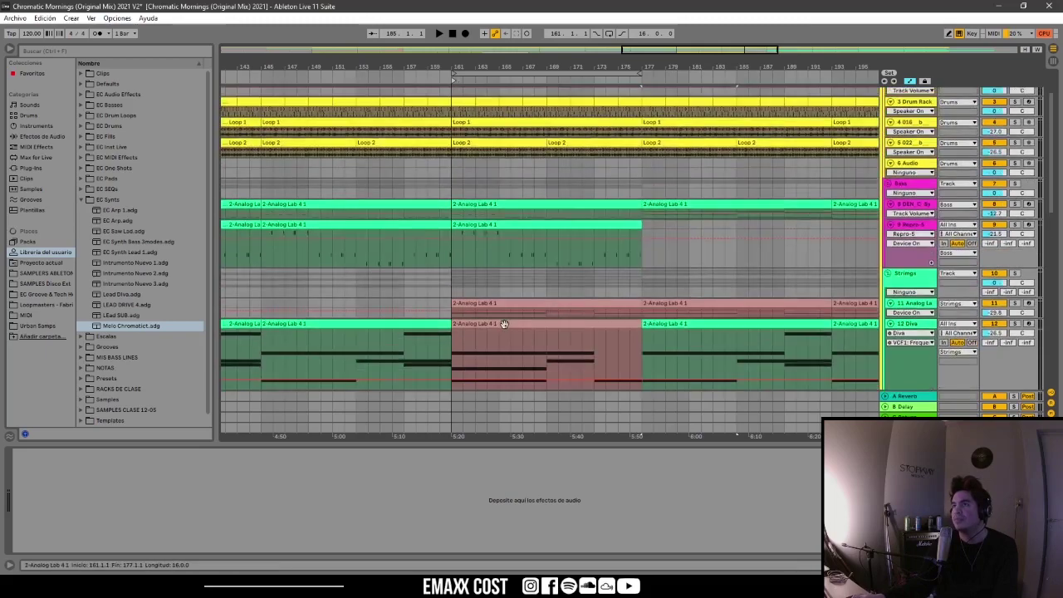
pyautogui.scroll(3, 504, 324)
pyautogui.click(1015, 94)
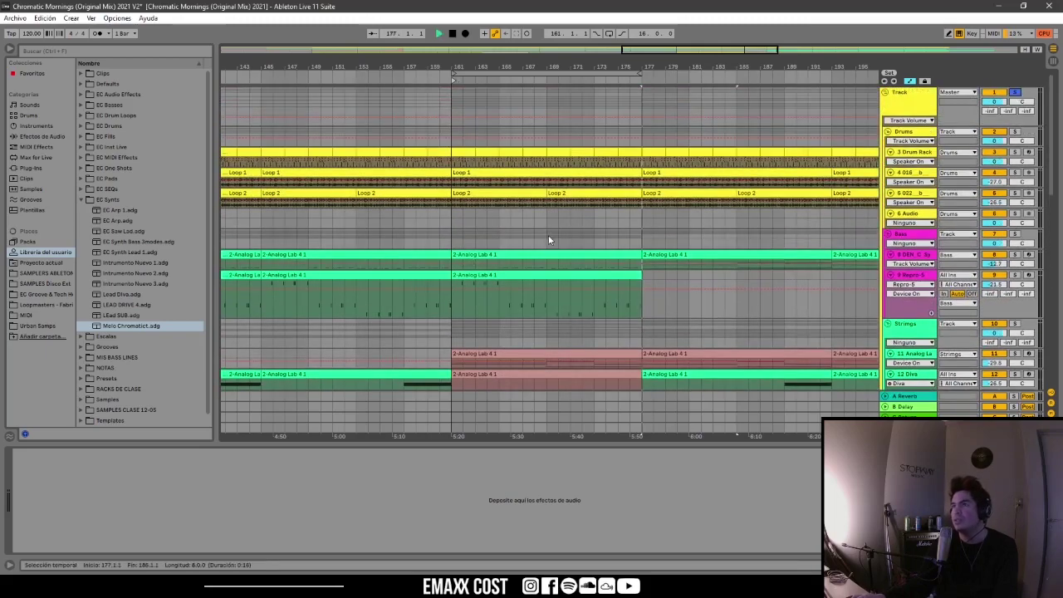
pyautogui.press('space')
pyautogui.click(533, 255)
pyautogui.press('space')
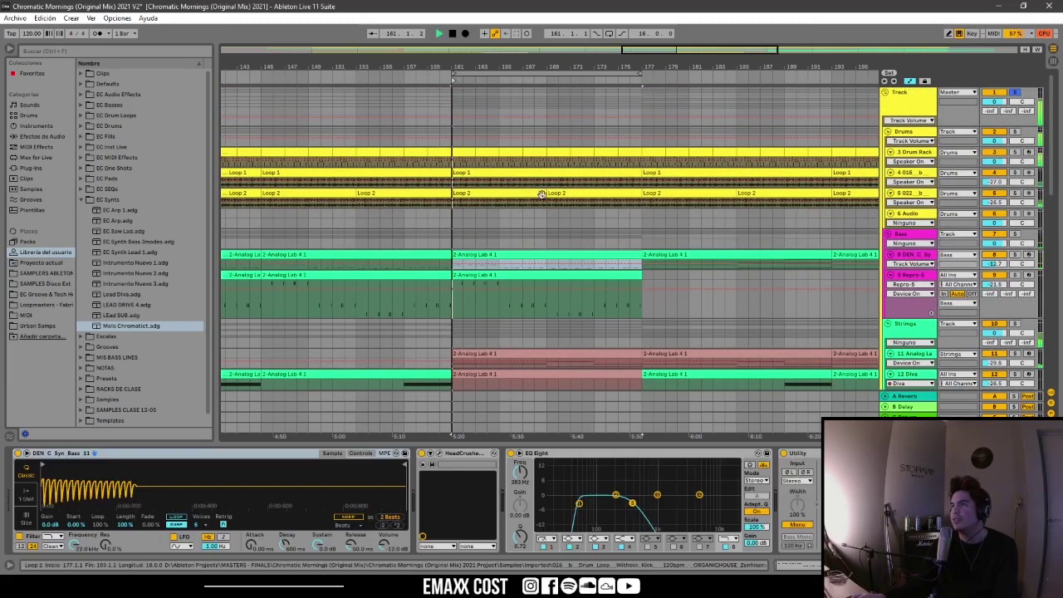
# Step: Solo the Drums group together with bass track 8 and play both from bar 161
pyautogui.press('space')
pyautogui.click(1015, 133)
pyautogui.press('space')
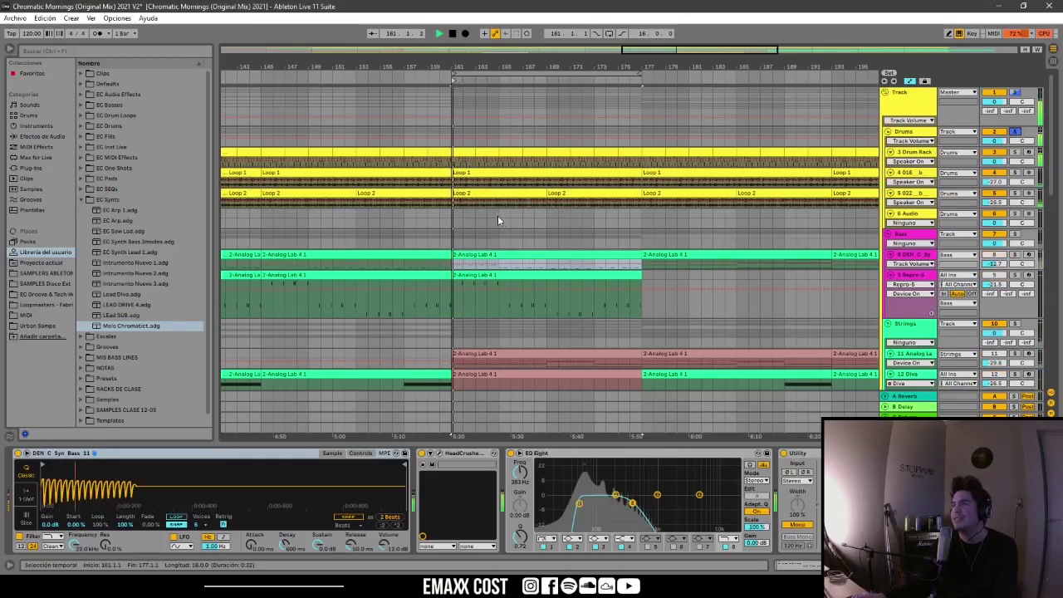
pyautogui.press('space')
pyautogui.keyDown('ctrl'); pyautogui.click(1015, 255); pyautogui.keyUp('ctrl')
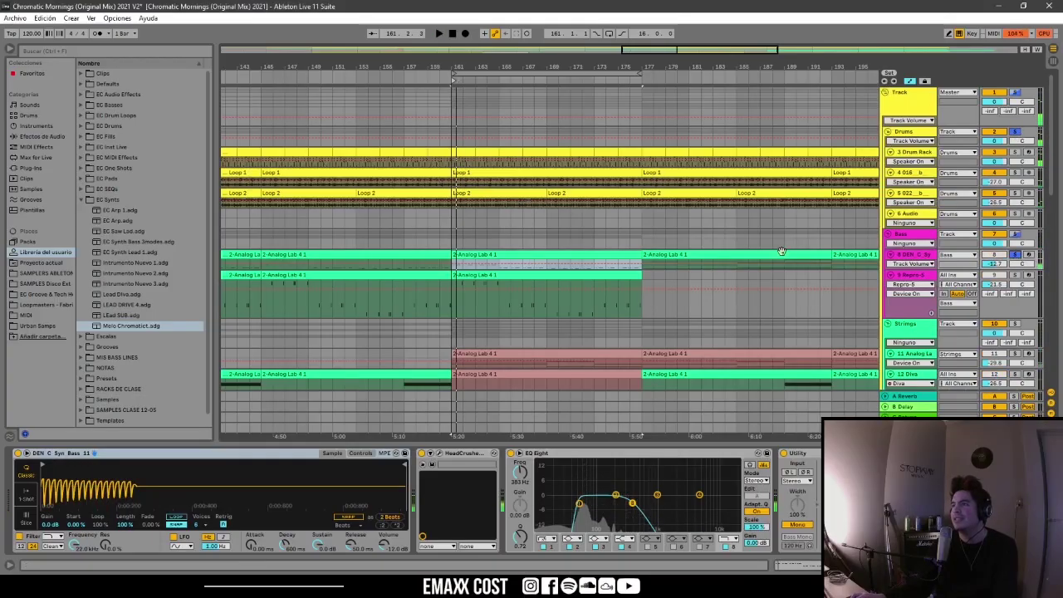
pyautogui.press('space')
# Step: Delete all MIDI notes from the track 8 bass clip that starts at bar 161
pyautogui.doubleClick(539, 254)
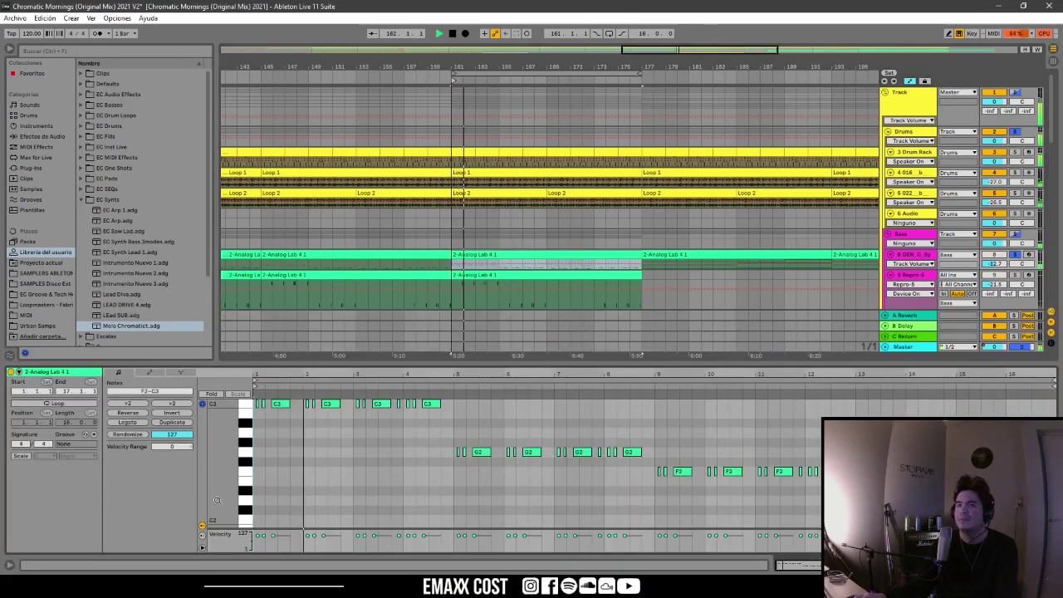
pyautogui.scroll(2, 366, 487)
pyautogui.moveTo(1048, 514); pyautogui.dragTo(248, 417)
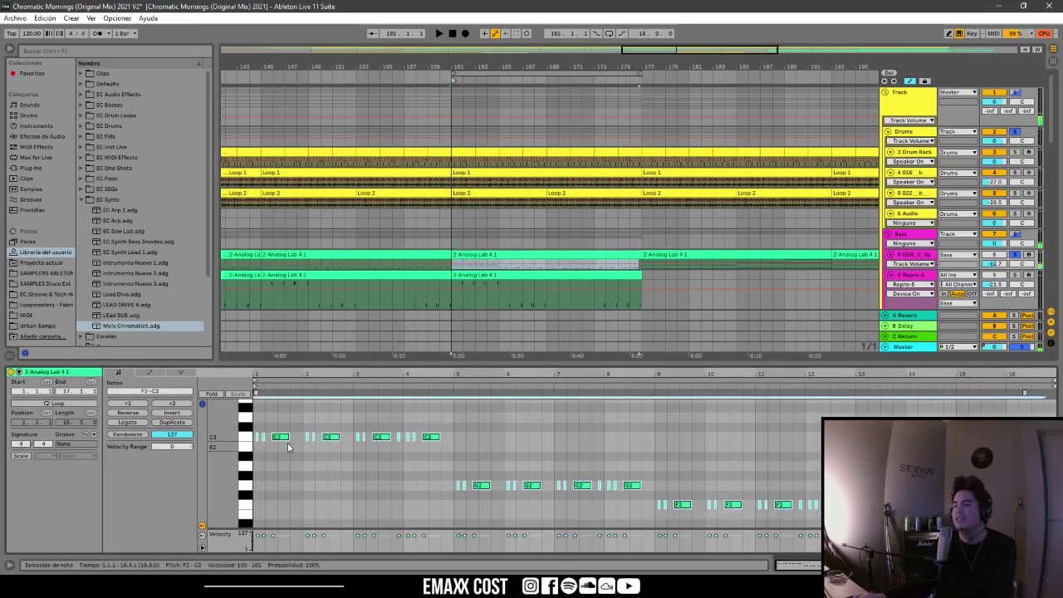
pyautogui.press('Delete')
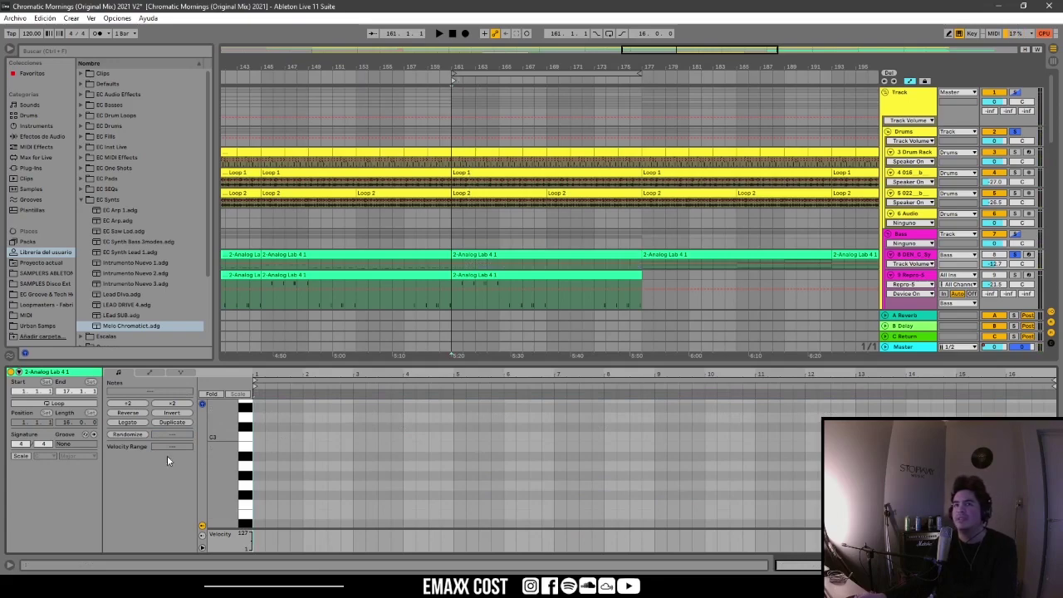
# Step: Shorten the emptied bass clip to four bars, ending at bar 165, and consolidate it
pyautogui.moveTo(640, 254); pyautogui.dragTo(502, 249)
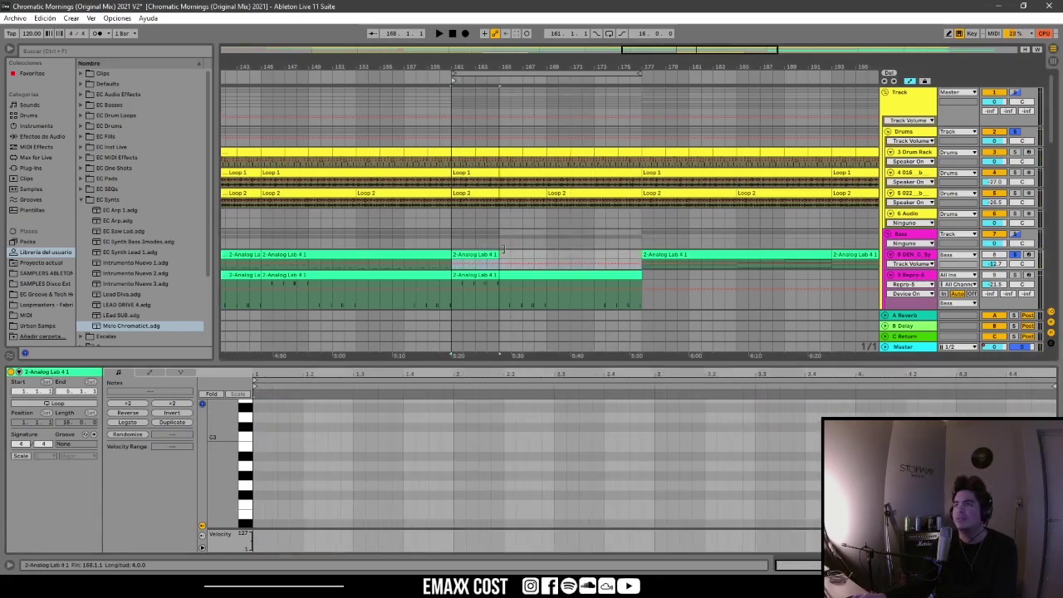
pyautogui.rightClick(486, 253)
pyautogui.click(520, 360)
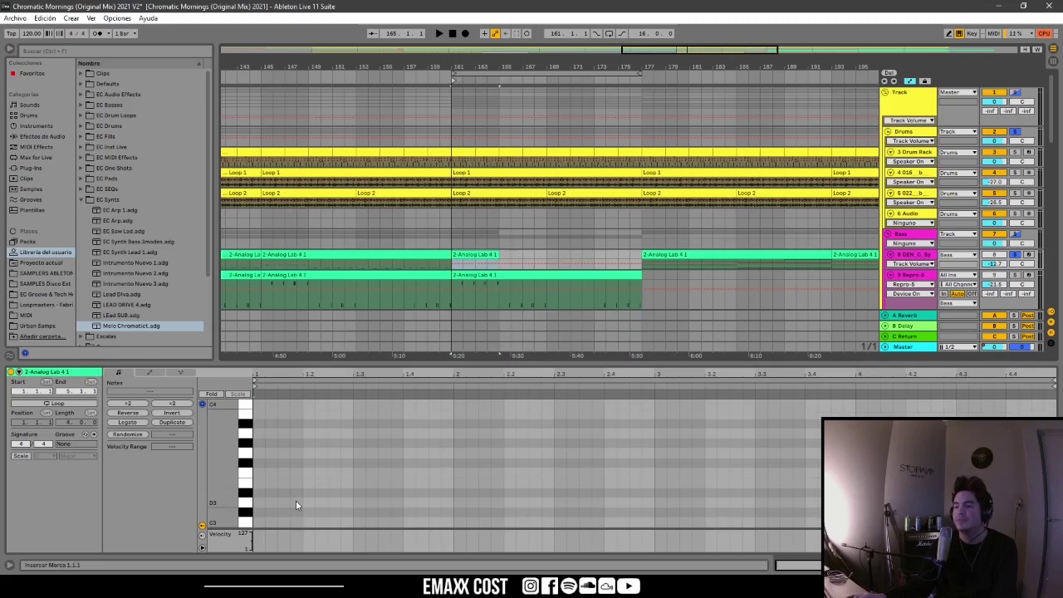
# Step: Fill the four-bar bass clip with C3 notes on every beat and shorten each to a sixteenth
pyautogui.scroll(-3, 296, 500)
pyautogui.rightClick(365, 458)
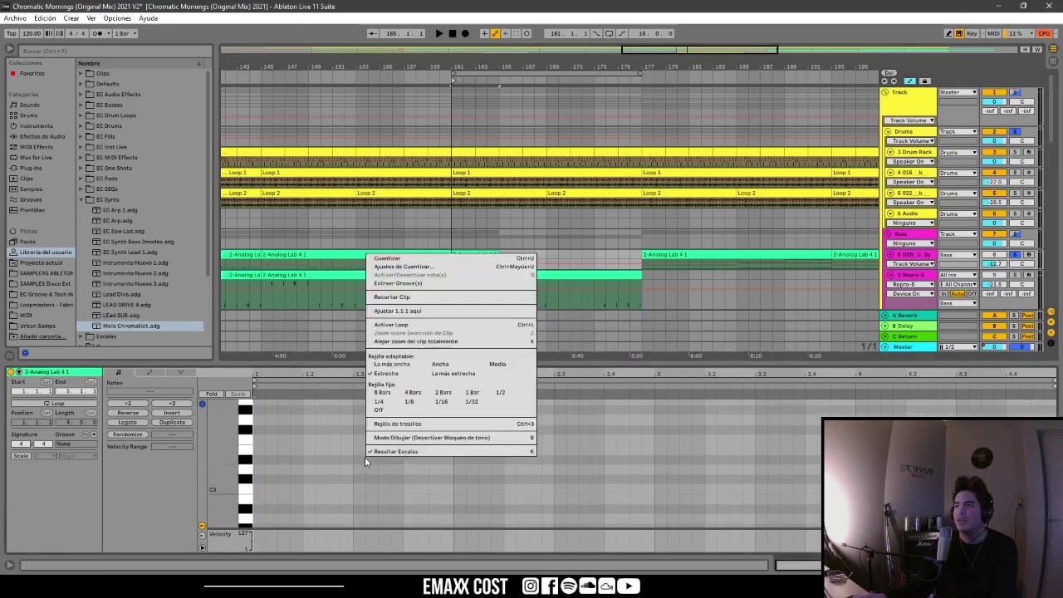
pyautogui.click(332, 510)
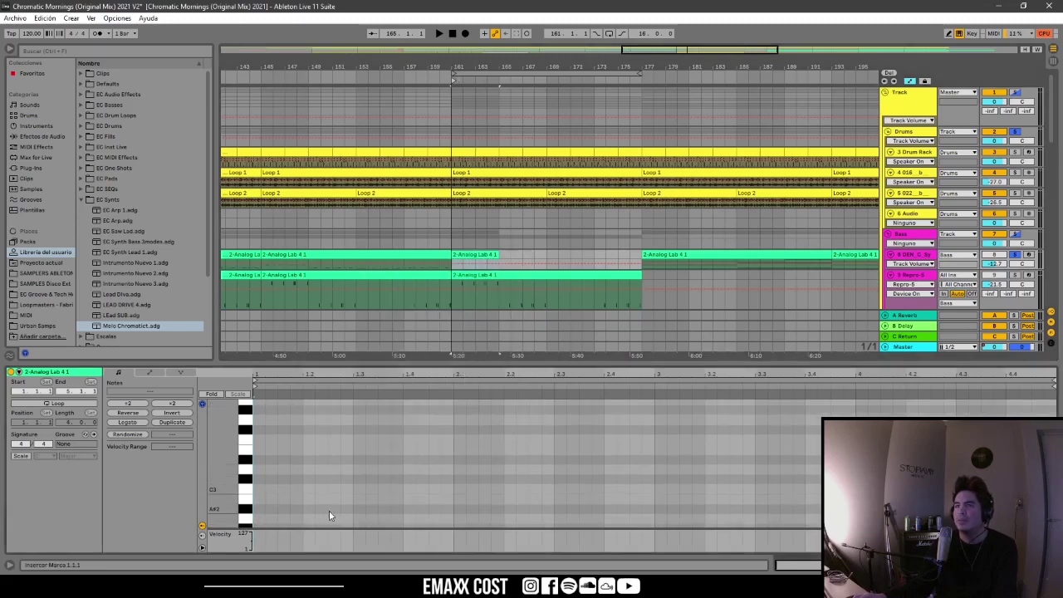
pyautogui.doubleClick(258, 489)
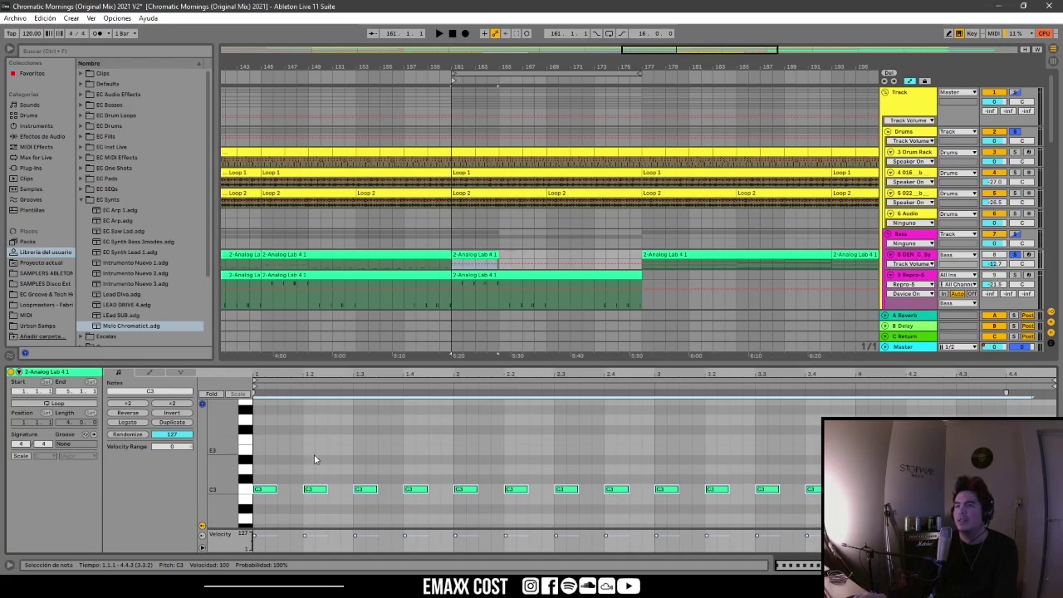
pyautogui.moveTo(277, 490); pyautogui.dragTo(264, 489)
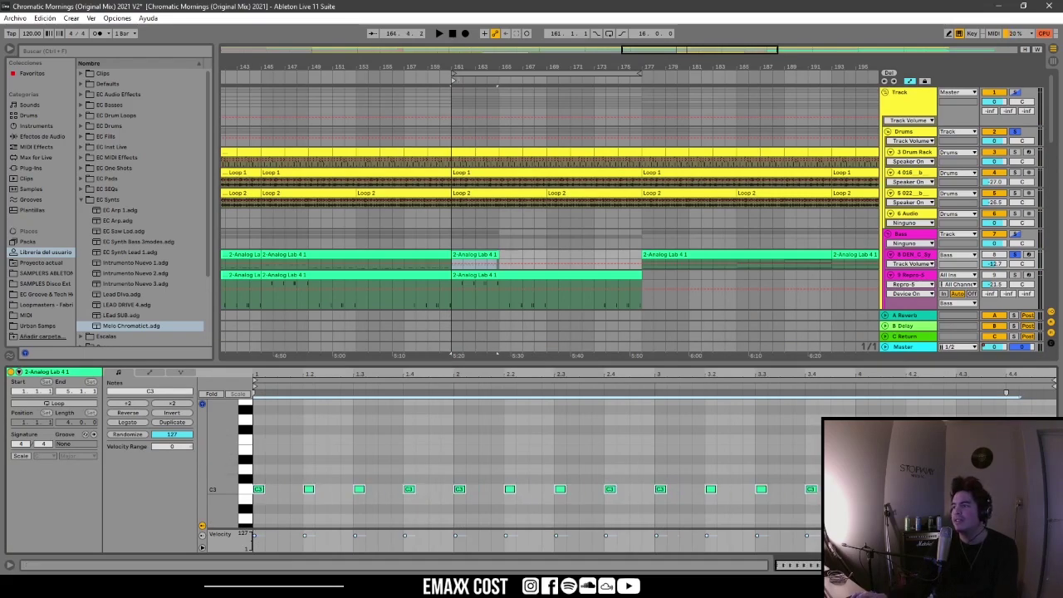
# Step: Play the on-beat C3 bass pattern with the drums from bar 161
pyautogui.click(938, 565)
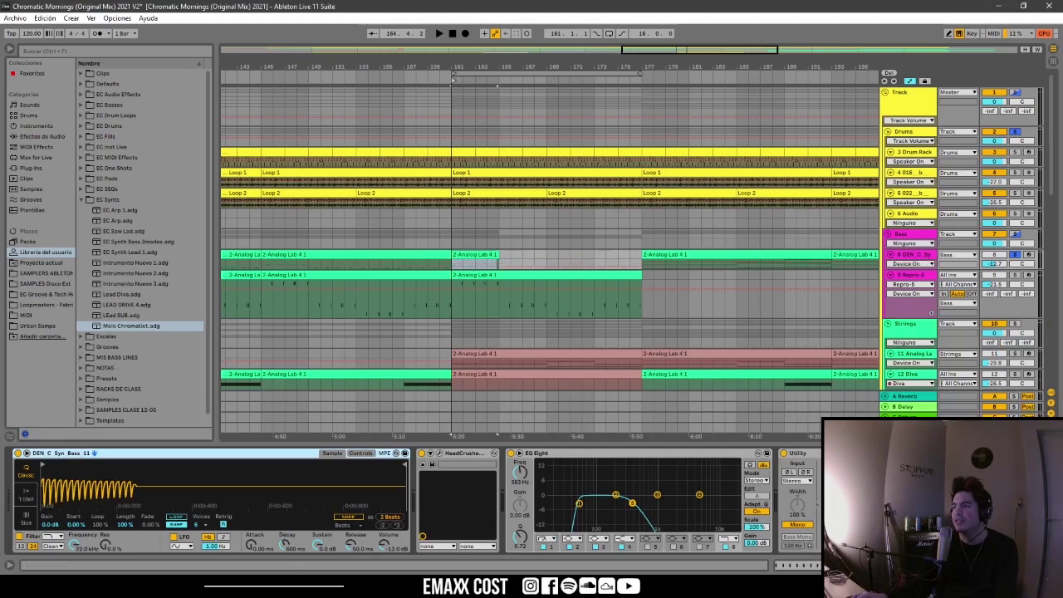
pyautogui.doubleClick(475, 254)
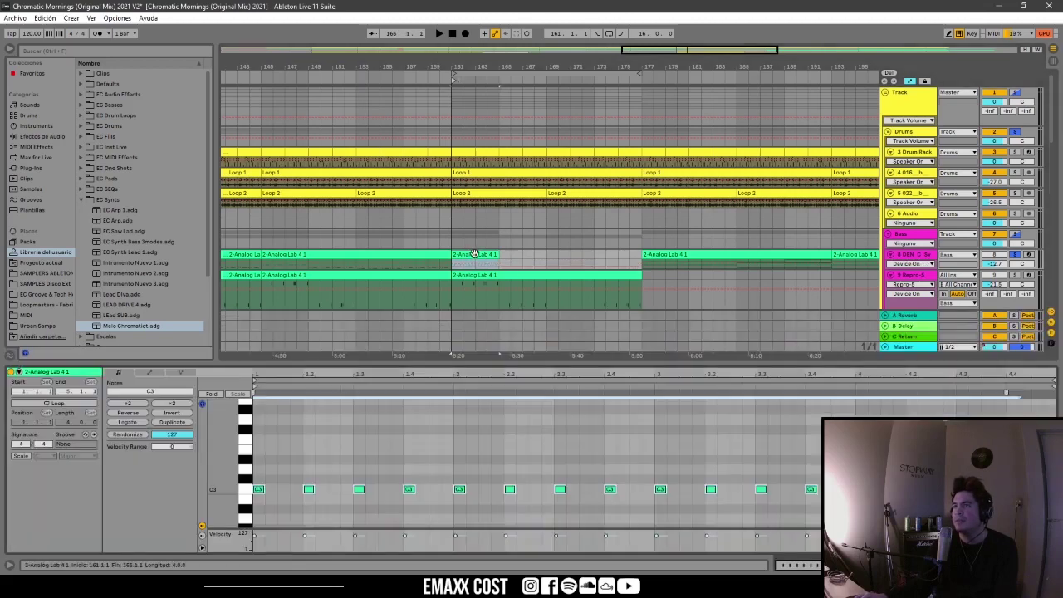
pyautogui.press('space')
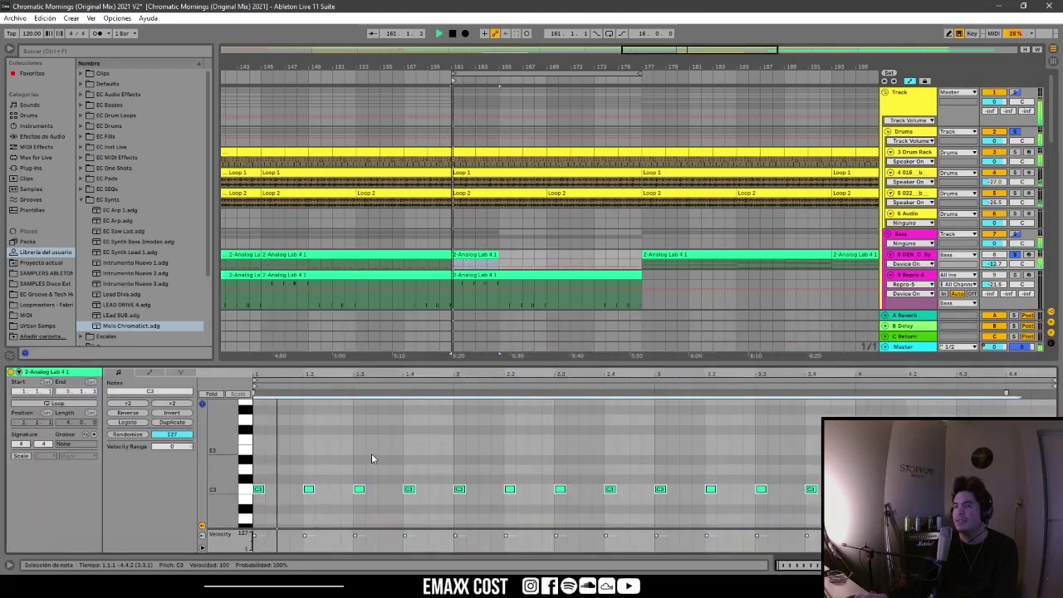
pyautogui.click(836, 465)
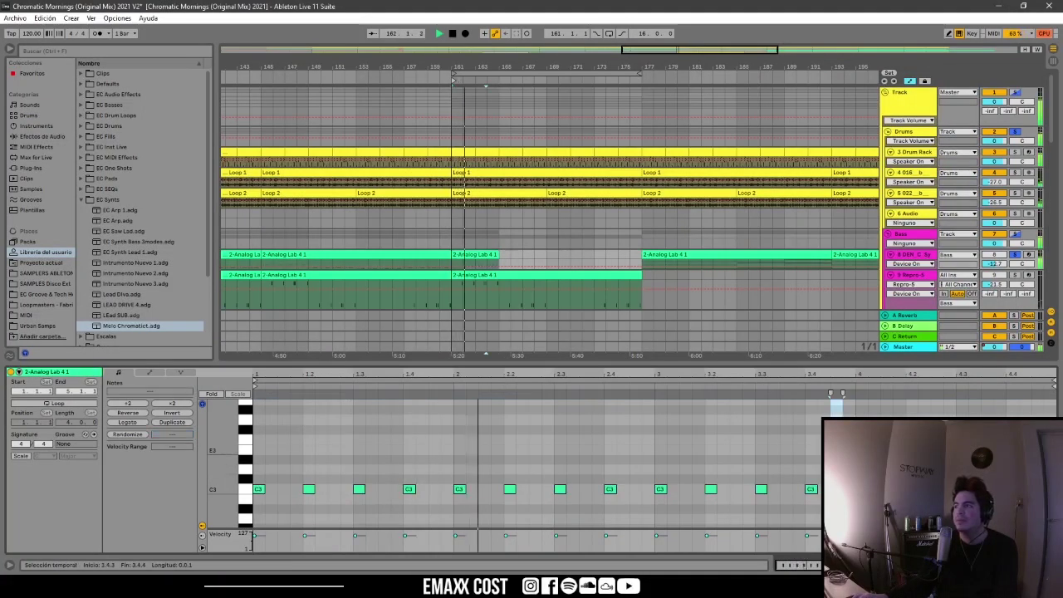
# Step: Shift all the C3 notes two sixteenths later onto the off-beats and listen to the pattern
pyautogui.hotkey('ctrl', 'a')
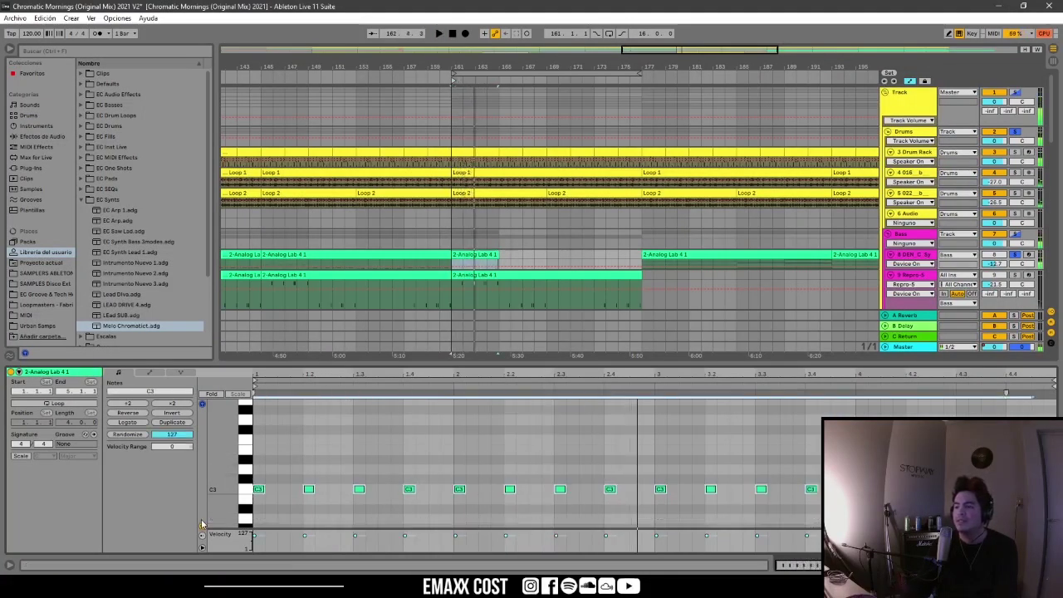
pyautogui.press('Right')
pyautogui.press('Right')
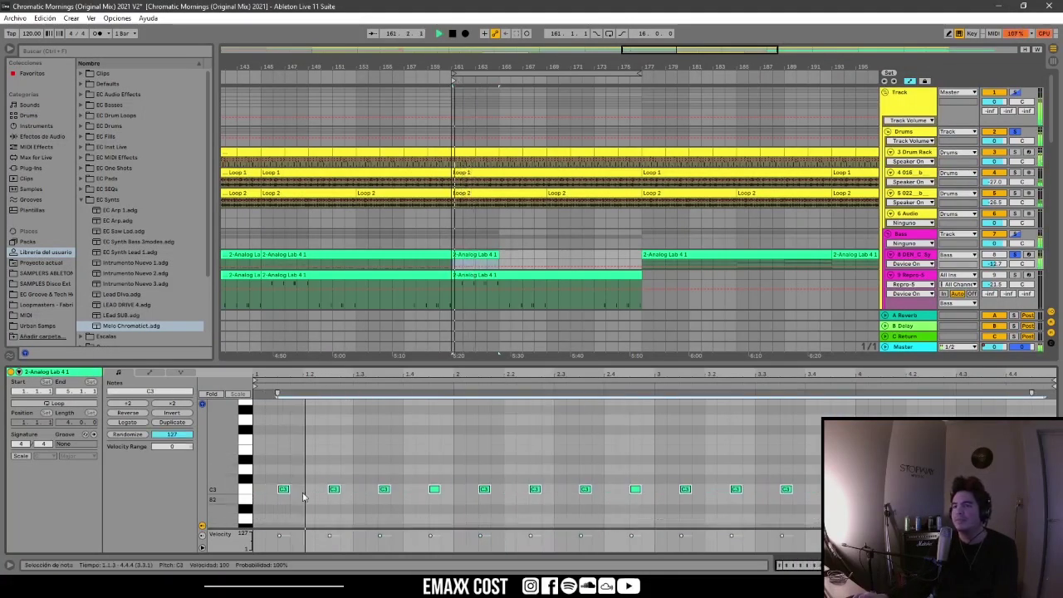
pyautogui.click(337, 449)
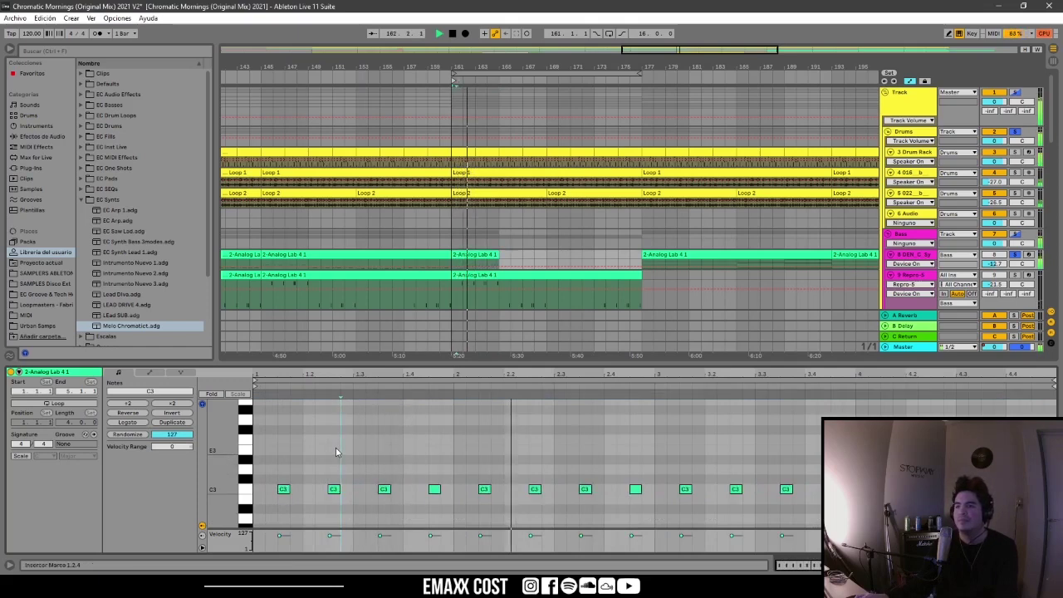
pyautogui.click(364, 447)
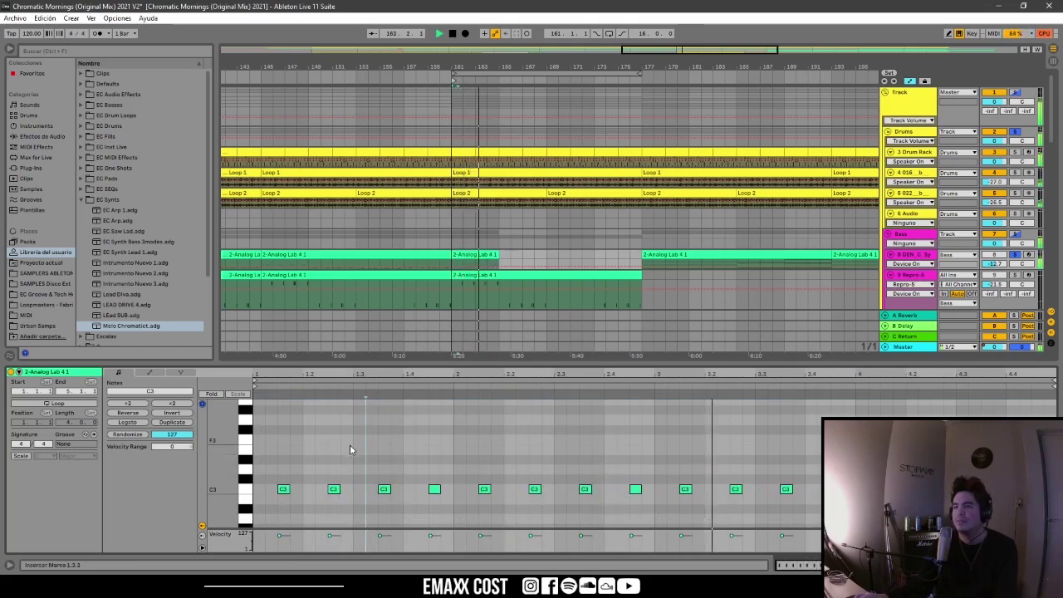
# Step: Move the second and third C3 notes one sixteenth later, to 1.2.4 and 1.3.4
pyautogui.scroll(-1, 350, 445)
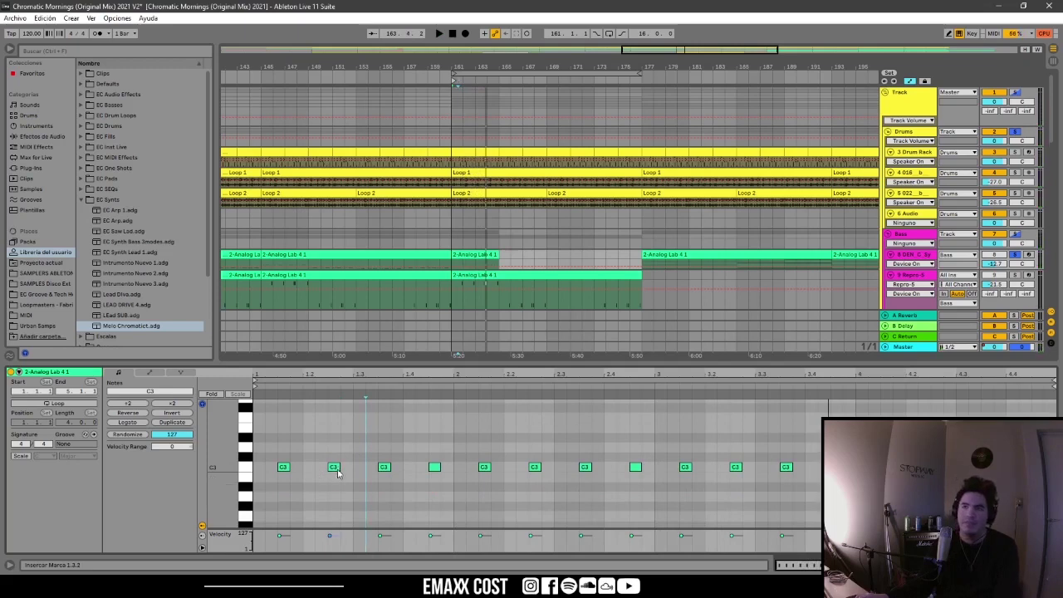
pyautogui.click(334, 469)
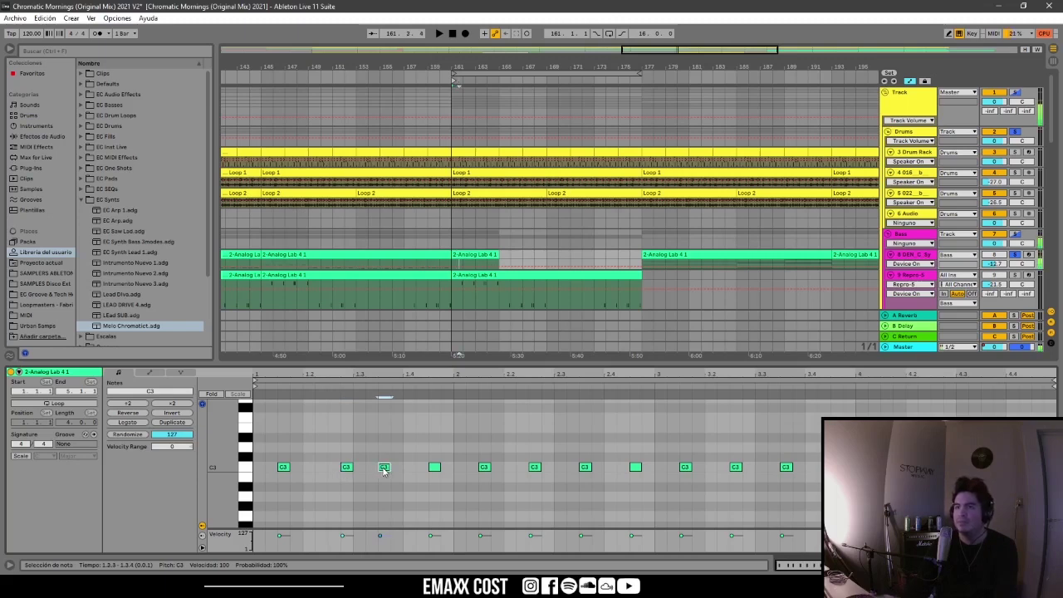
pyautogui.hotkey('ctrl', 'd')
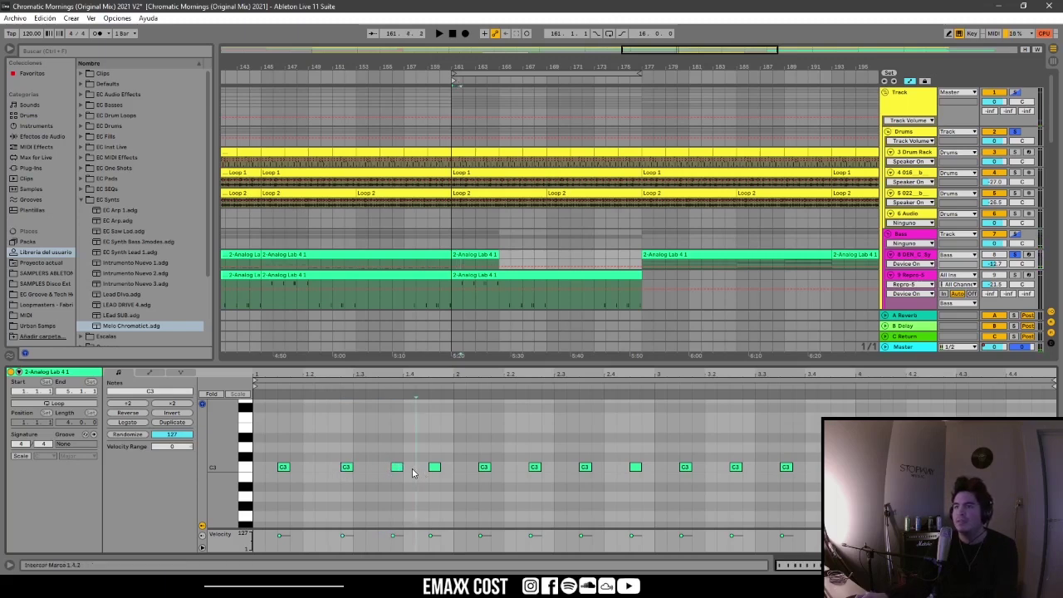
# Step: Add a C3 note at 1.4.2, move the following note to 1.4.4, and play the pattern
pyautogui.press('space')
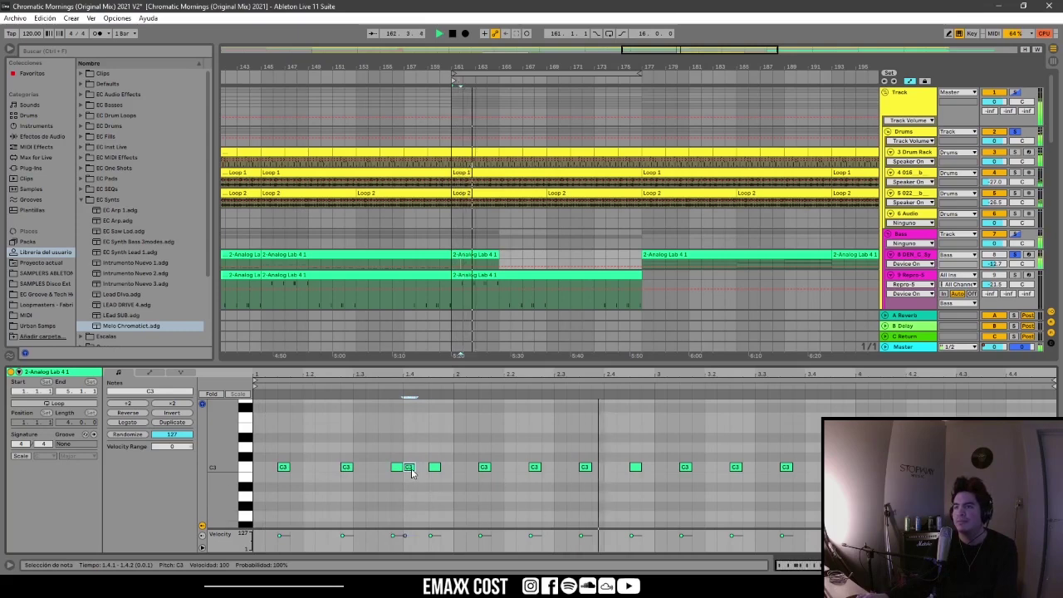
pyautogui.press('space')
pyautogui.moveTo(411, 470); pyautogui.dragTo(423, 467)
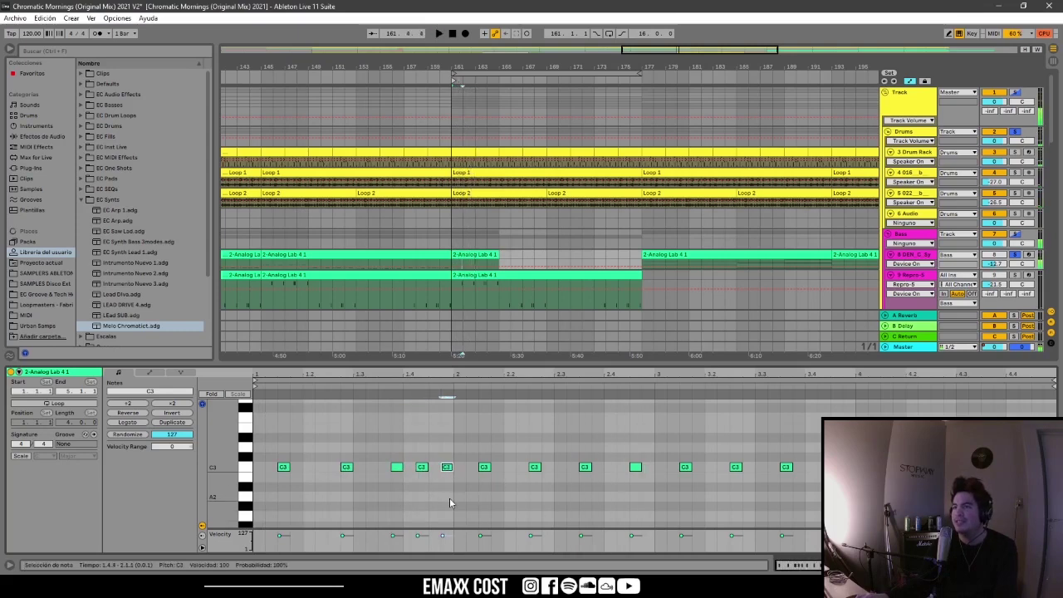
pyautogui.press('space')
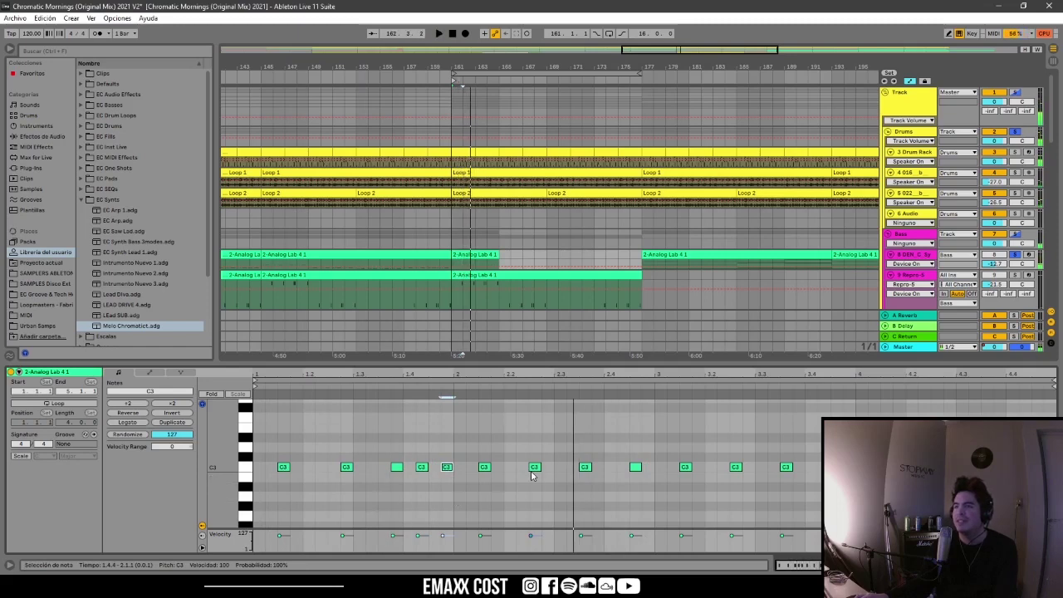
# Step: Move the 2.2.3 note to 2.2.1 and the 2.3.3 note to 2.3.4, and delete all notes from bar 3 onward
pyautogui.press('space')
pyautogui.moveTo(533, 475); pyautogui.dragTo(508, 474)
pyautogui.moveTo(587, 472); pyautogui.dragTo(1042, 484)
pyautogui.press('Delete')
pyautogui.press('space')
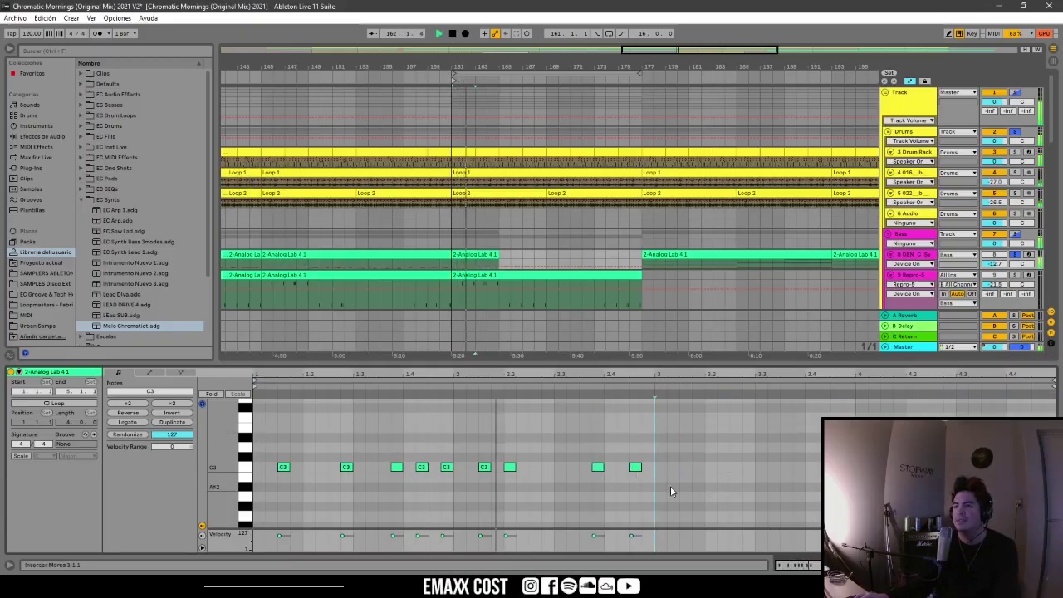
# Step: Move the C3 note at 2.2.1 to 2.2.4 and play the bass pattern again
pyautogui.press('space')
pyautogui.moveTo(514, 469); pyautogui.dragTo(540, 472)
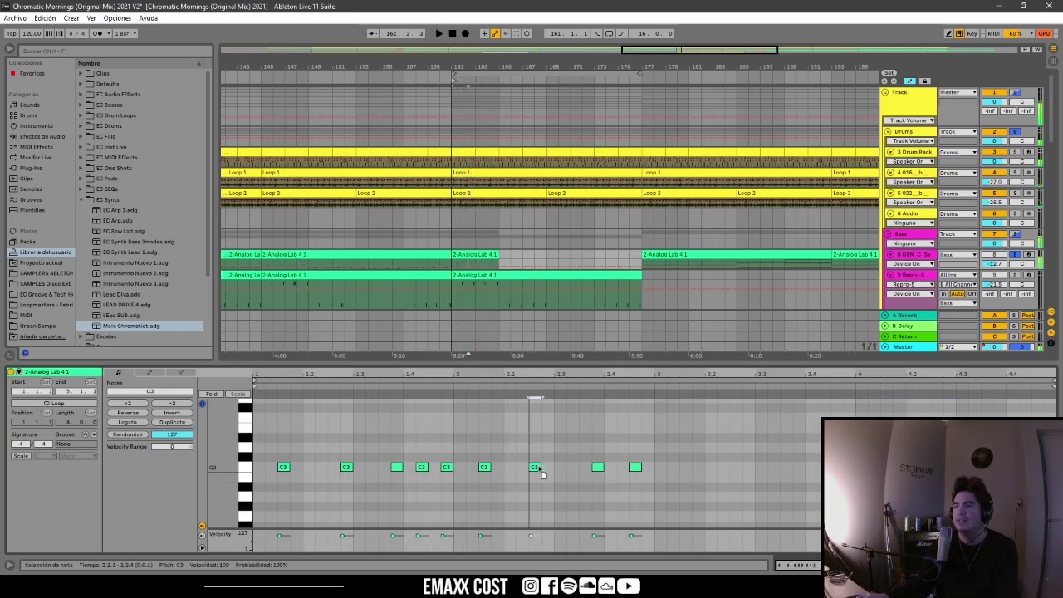
pyautogui.press('space')
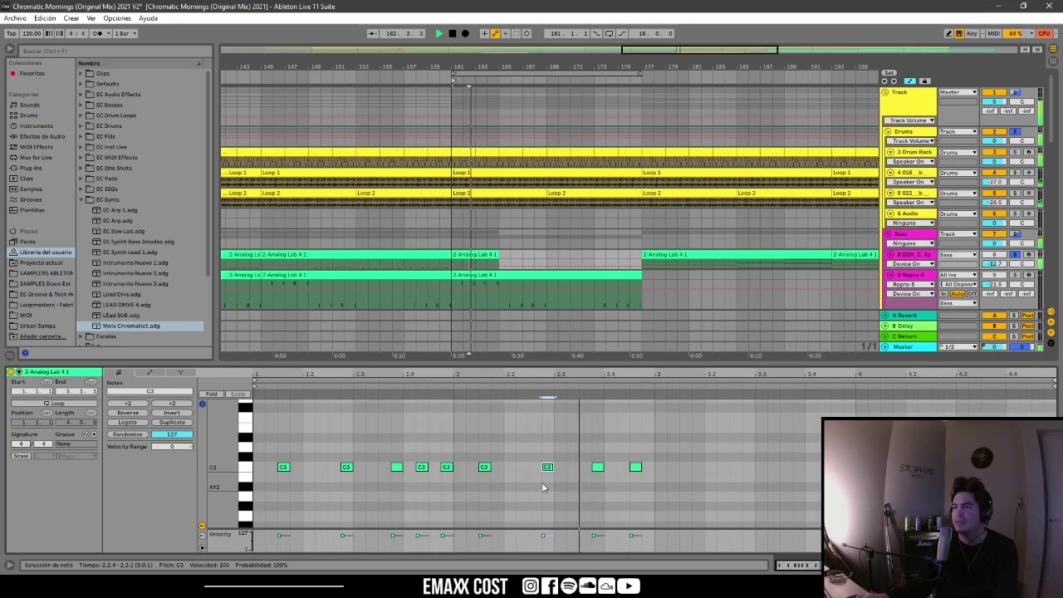
# Step: Duplicate the two-bar C3 pattern of the bass clip into bars 3 and 4 and play the result
pyautogui.moveTo(646, 473); pyautogui.dragTo(178, 460)
pyautogui.hotkey('ctrl', 'd')
pyautogui.press('space')
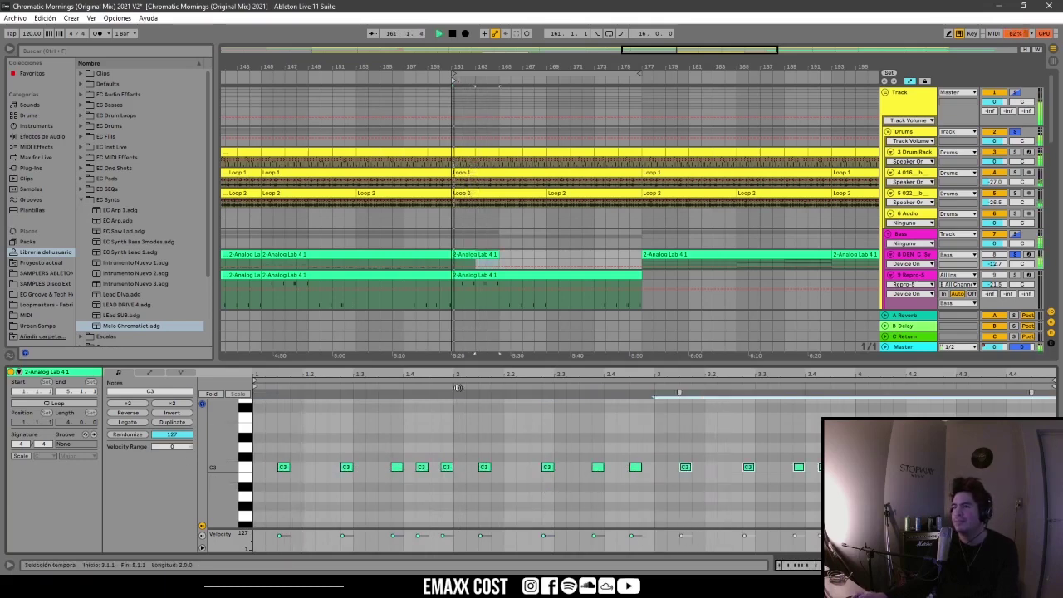
pyautogui.click(653, 496)
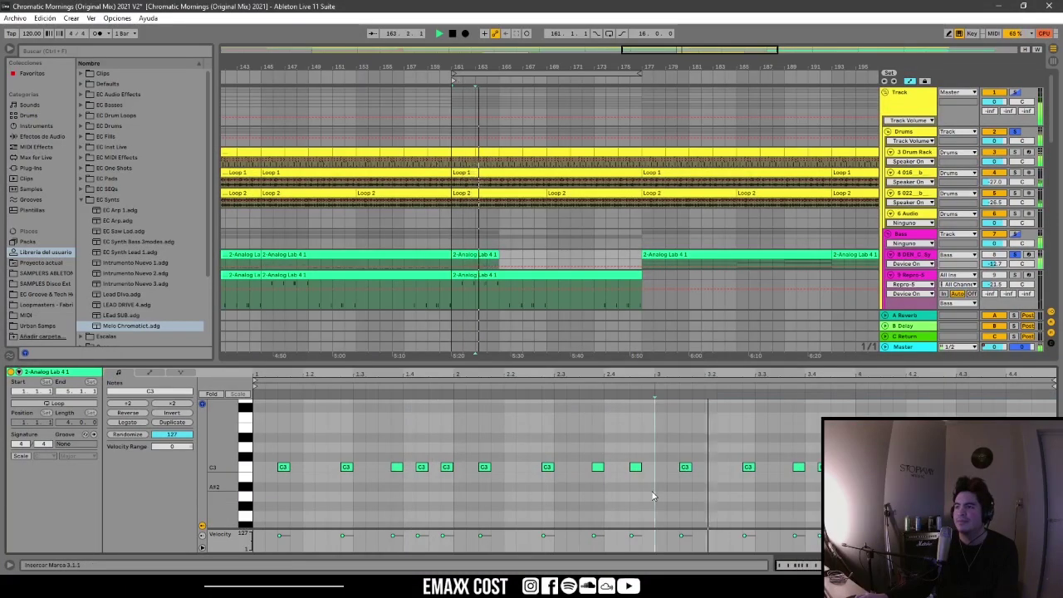
pyautogui.scroll(1, 653, 496)
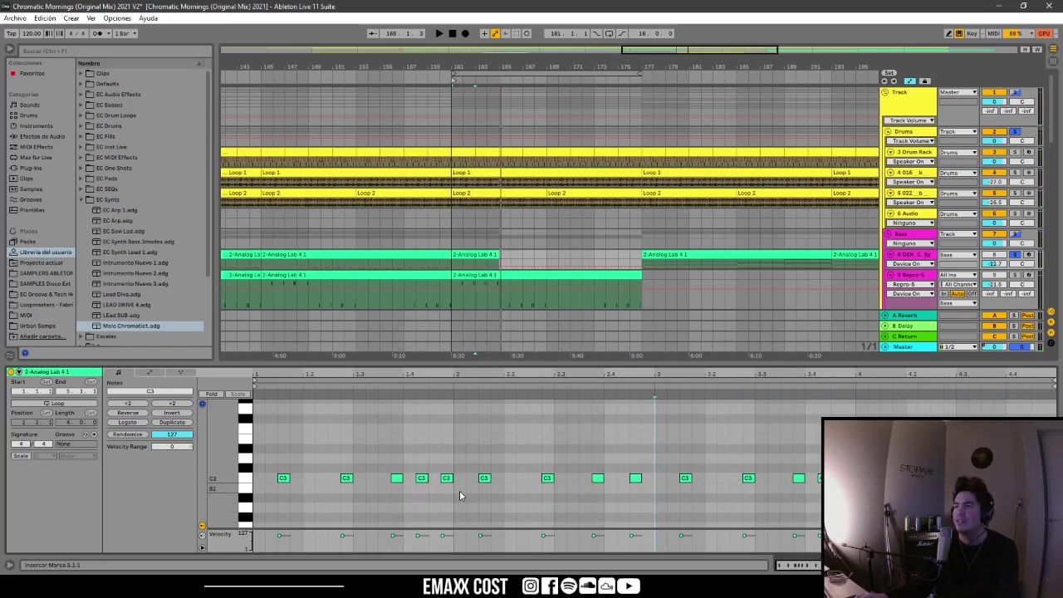
# Step: Transpose the bass notes in bars 3 and 4 up to G3 and play the four-bar pattern
pyautogui.moveTo(676, 501); pyautogui.dragTo(1041, 476)
pyautogui.press('Up')
pyautogui.press('Up')
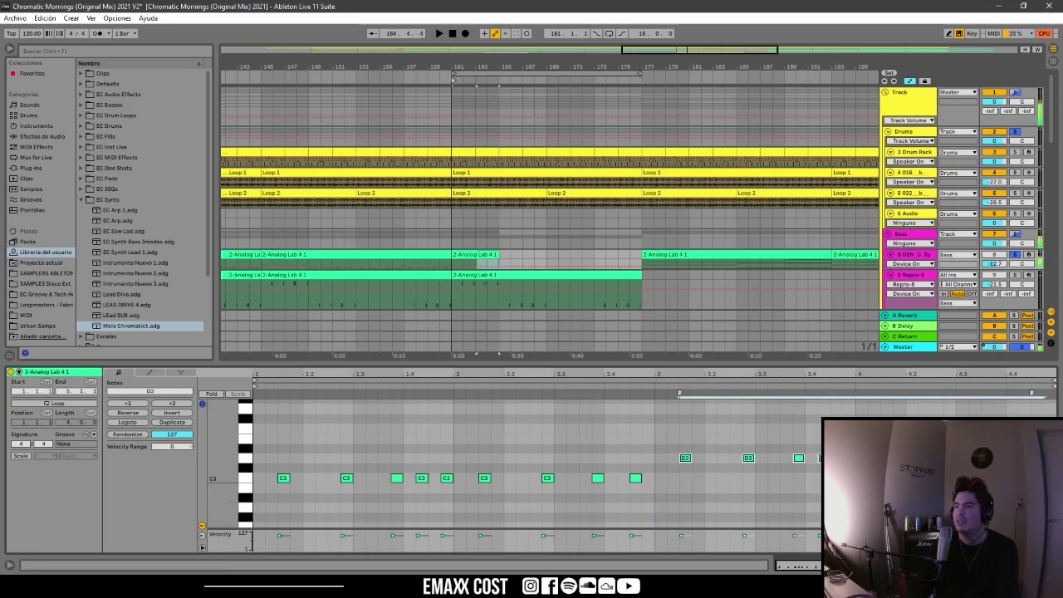
pyautogui.press('Up')
pyautogui.press('Up')
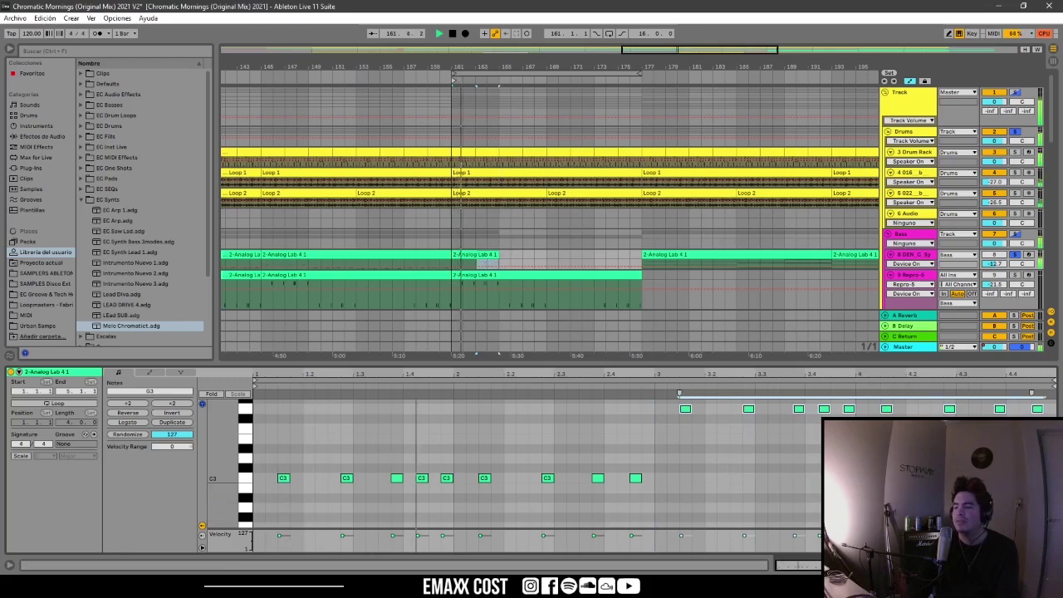
pyautogui.click(657, 498)
pyautogui.scroll(2, 657, 498)
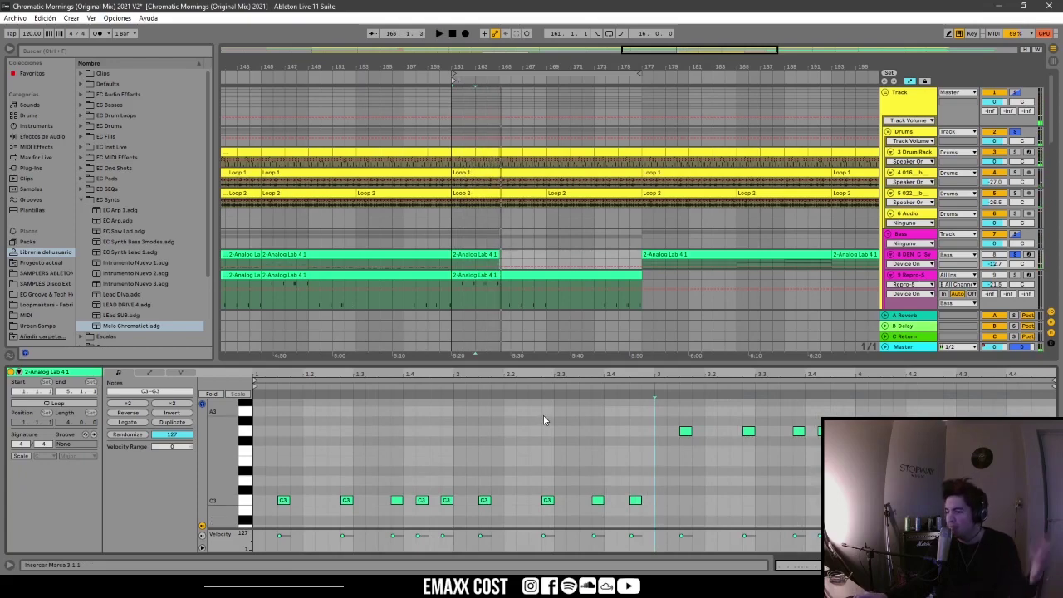
pyautogui.press('space')
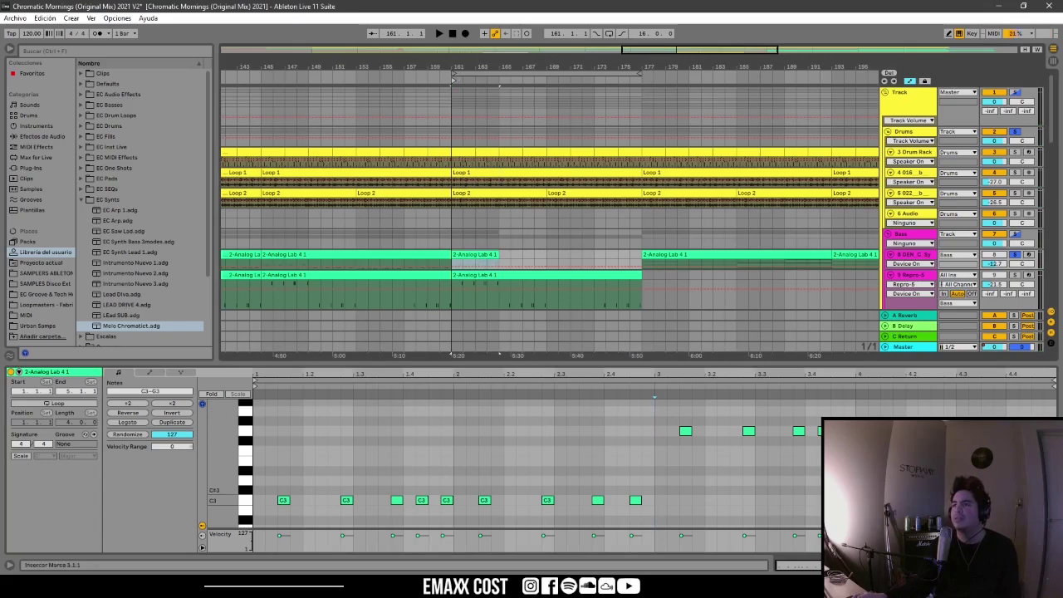
# Step: Duplicate the 16-bar bass clip from bar 145 over the clip at bar 161 and play it while viewing its notes
pyautogui.click(400, 256)
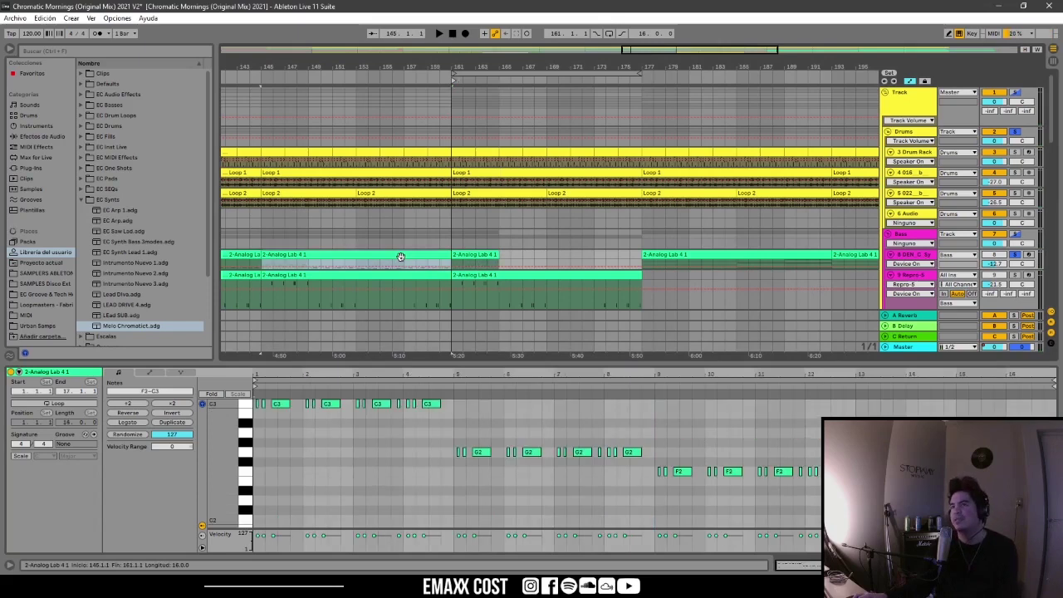
pyautogui.hotkey('ctrl', 'd')
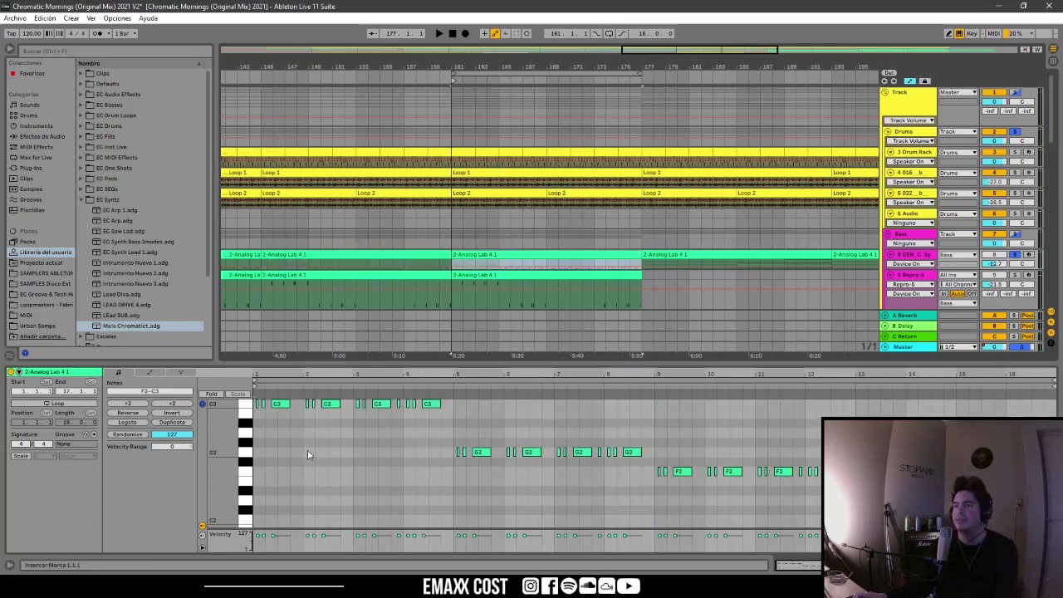
pyautogui.scroll(3, 307, 453)
pyautogui.hscroll(-2, 307, 451)
pyautogui.scroll(1, 303, 462)
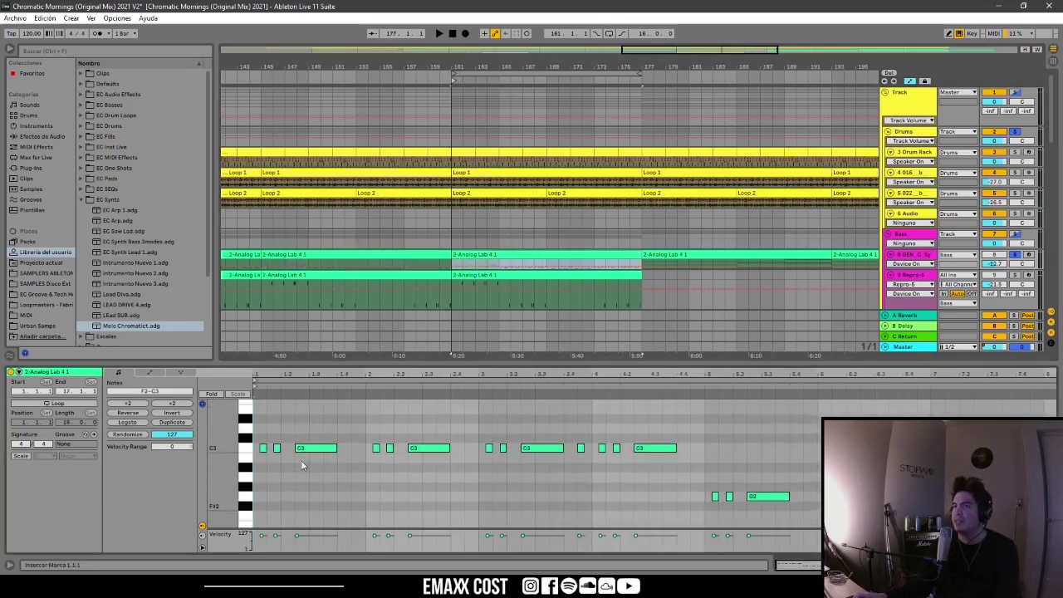
pyautogui.press('space')
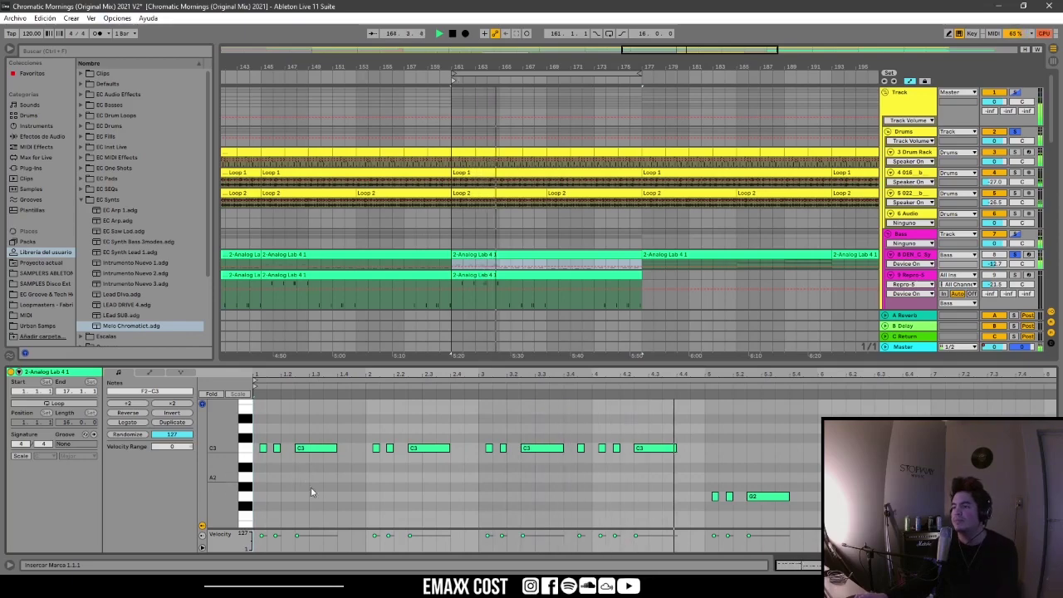
pyautogui.scroll(-3, 469, 500)
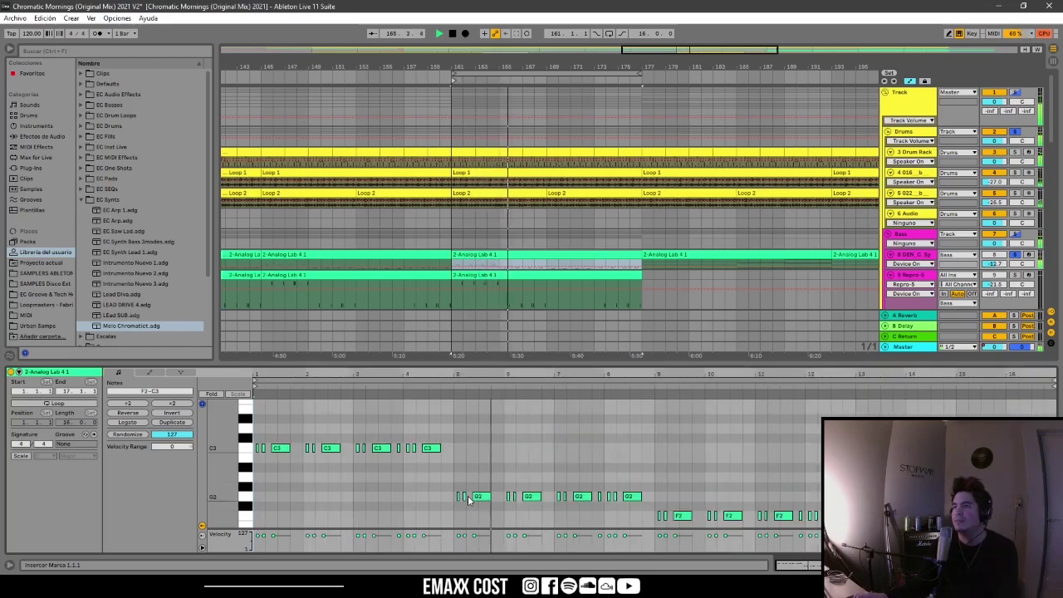
pyautogui.scroll(-1, 470, 500)
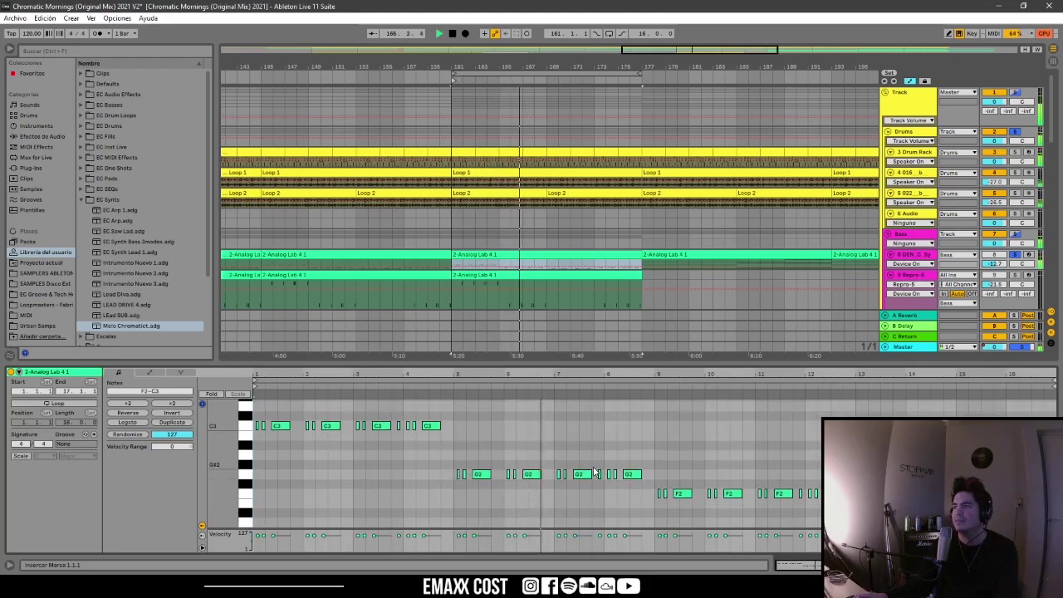
# Step: Solo the Repro-5 track, open its clip at bar 161, and play it together with the other bass track
pyautogui.scroll(-3, 578, 224)
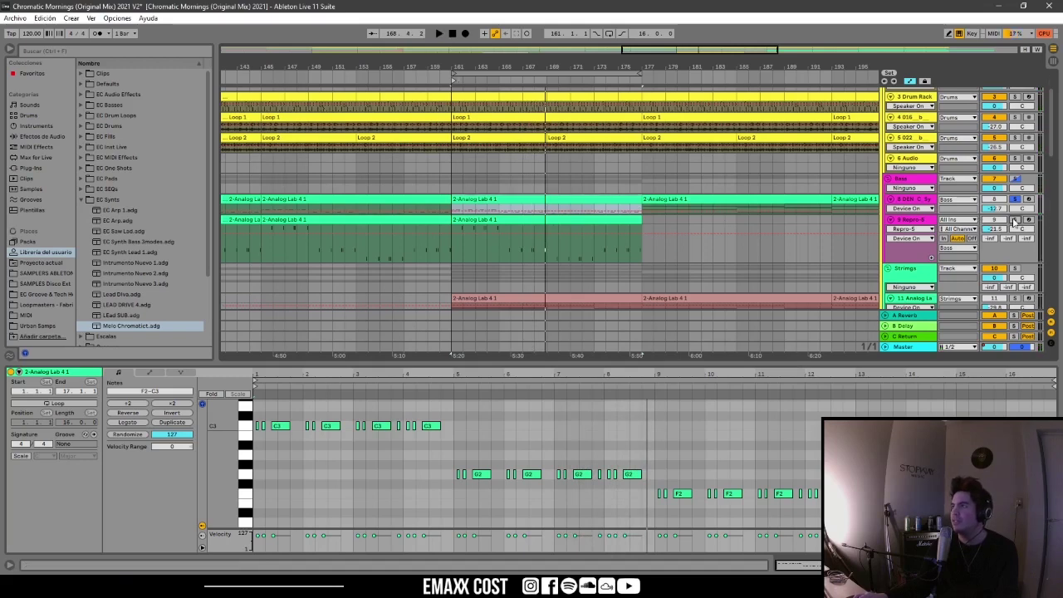
pyautogui.press('space')
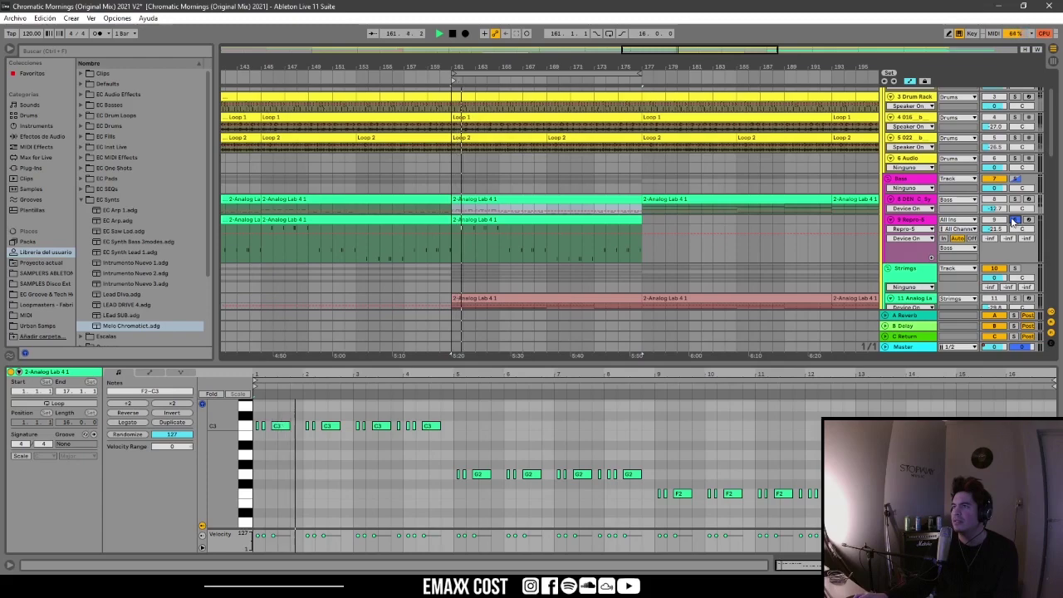
pyautogui.click(603, 220)
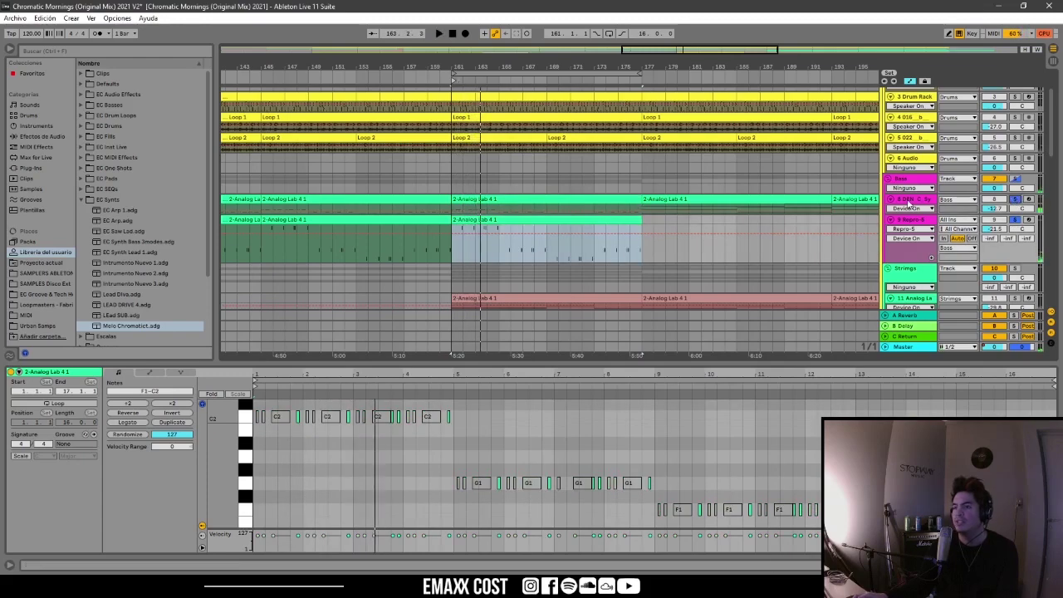
pyautogui.press('space')
# Step: Color the Repro-5 clip at bar 161 dark red, stop playback, and turn off the track solos
pyautogui.scroll(2, 490, 220)
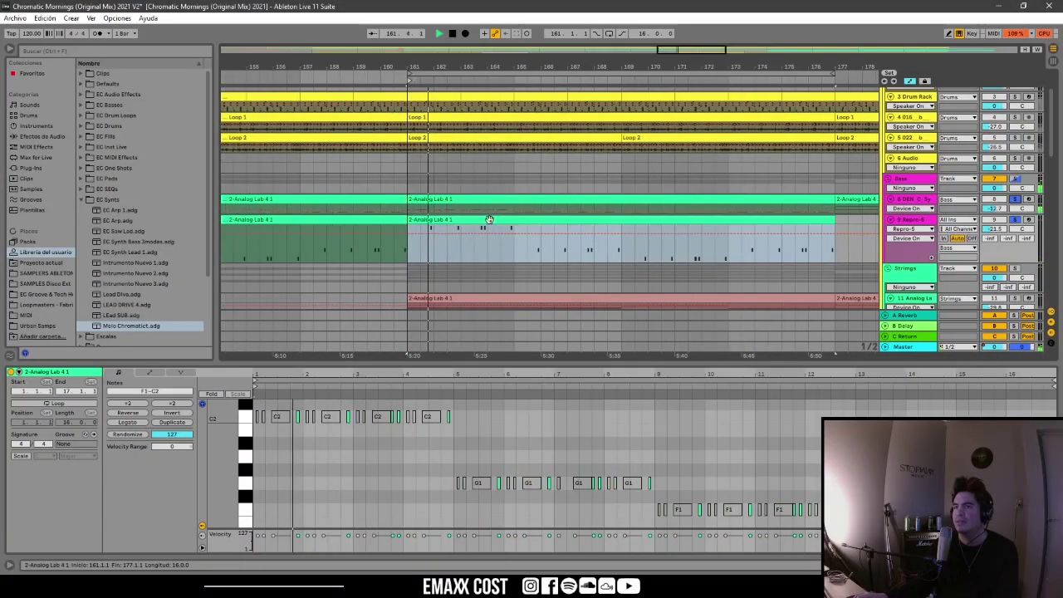
pyautogui.rightClick(487, 220)
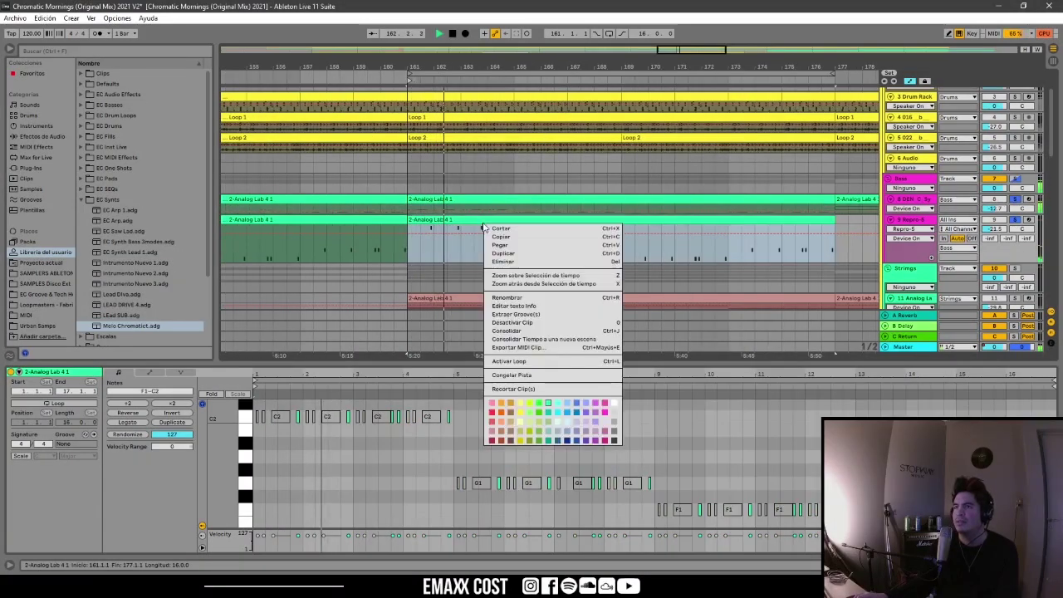
pyautogui.click(494, 442)
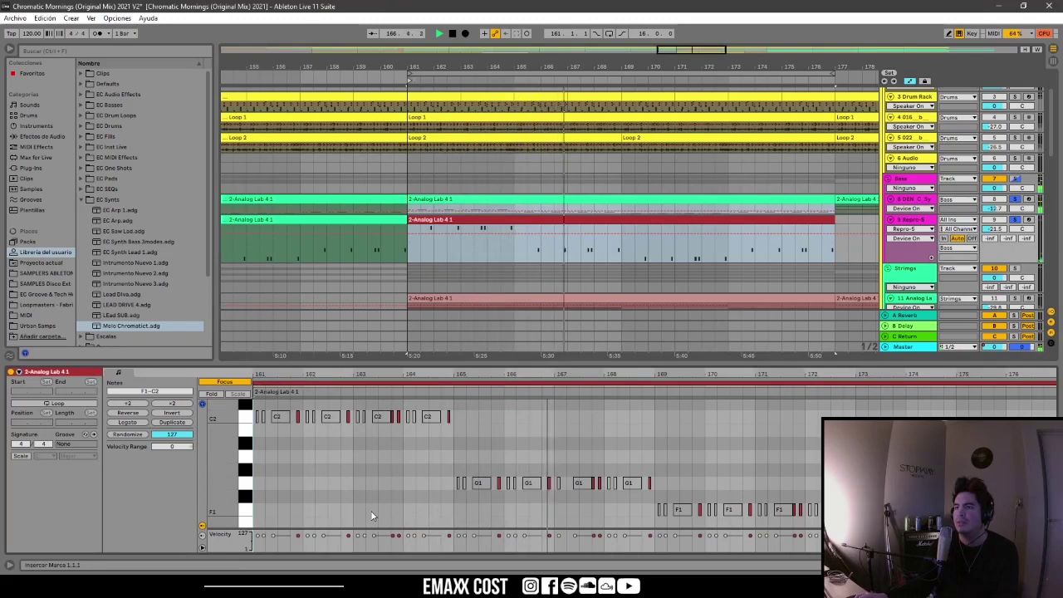
pyautogui.press('space')
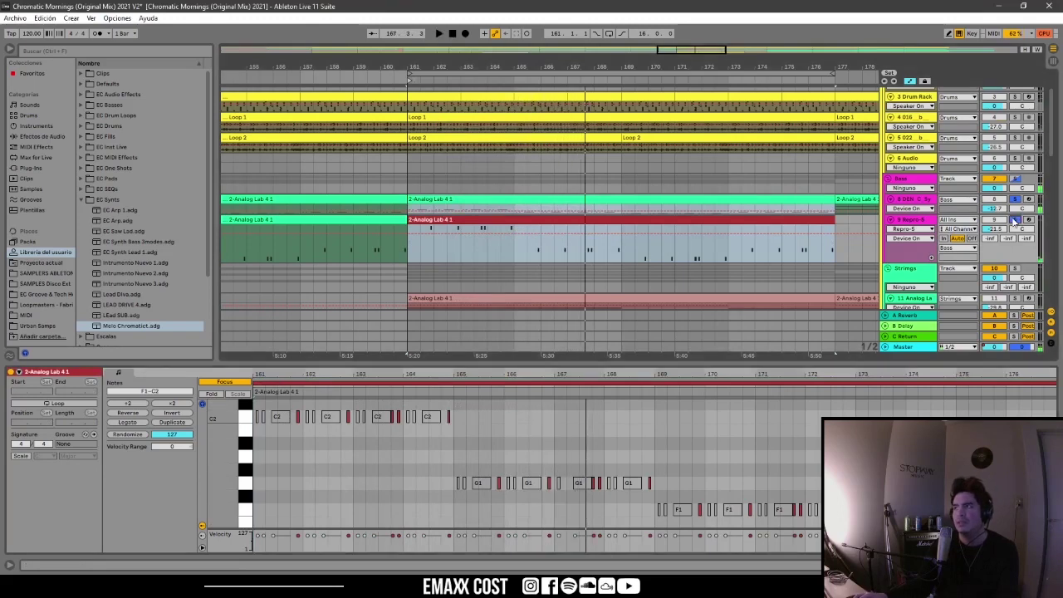
pyautogui.click(1014, 221)
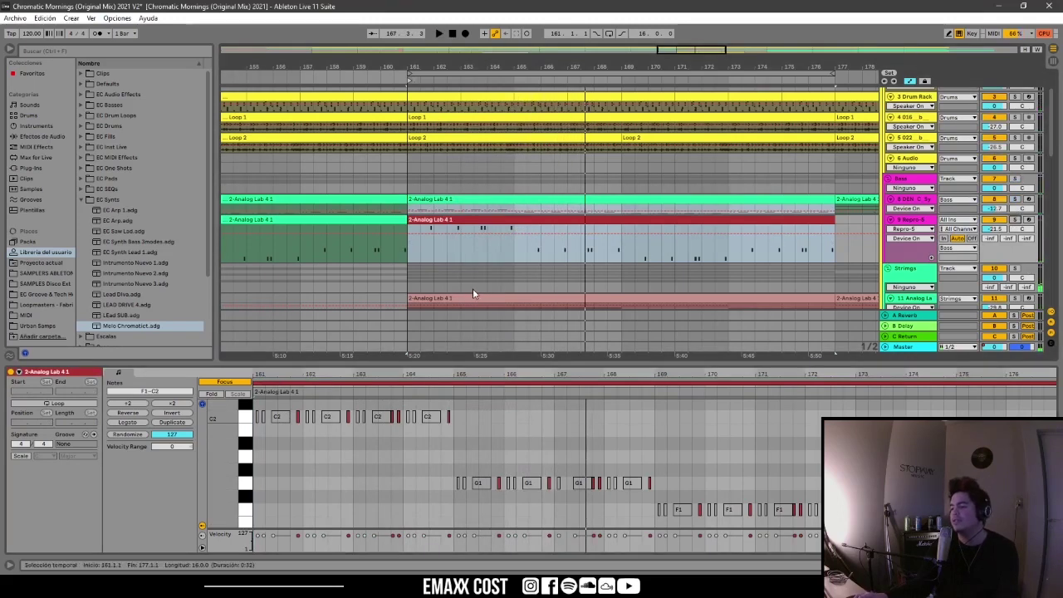